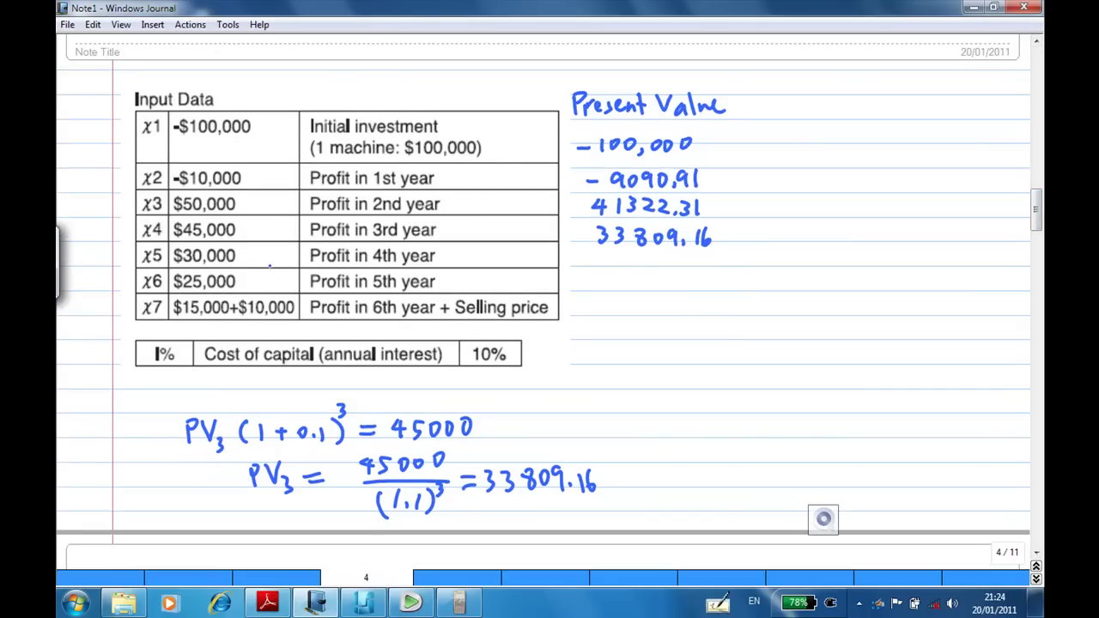
- Move to page 5, which shows a fresh copy of the Input Data table
left_click(1036, 244)
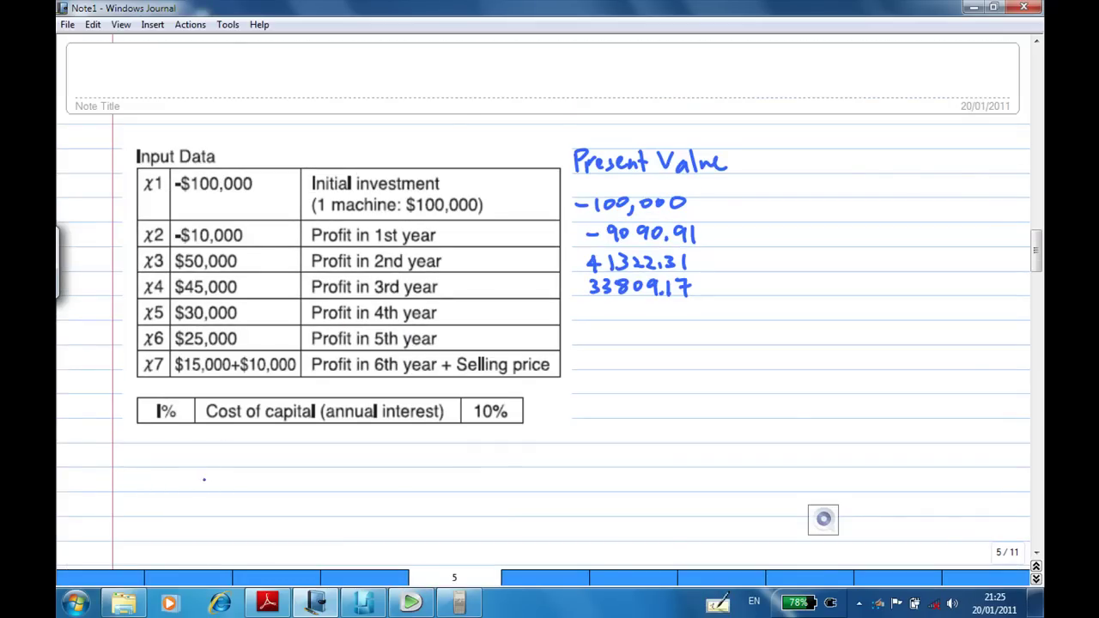
- Handwrite the equation PV4(1 + 0.1)^4 = 30000 below the table
mouse_move(204, 466)
left_mouse_down()
mouse_move(210, 488)
mouse_move(233, 465)
mouse_move(245, 495)
left_mouse_up()
mouse_move(274, 460)
left_mouse_down()
mouse_move(273, 491)
mouse_move(311, 474)
left_mouse_up()
mouse_move(302, 468)
left_mouse_down()
mouse_move(303, 482)
mouse_move(334, 480)
left_mouse_up()
left_click_drag(341, 478, 364, 490)
left_click_drag(371, 450, 379, 459)
mouse_move(376, 449)
left_mouse_down()
mouse_move(375, 466)
mouse_move(442, 478)
mouse_move(432, 488)
left_mouse_up()
left_click_drag(455, 470, 515, 467)
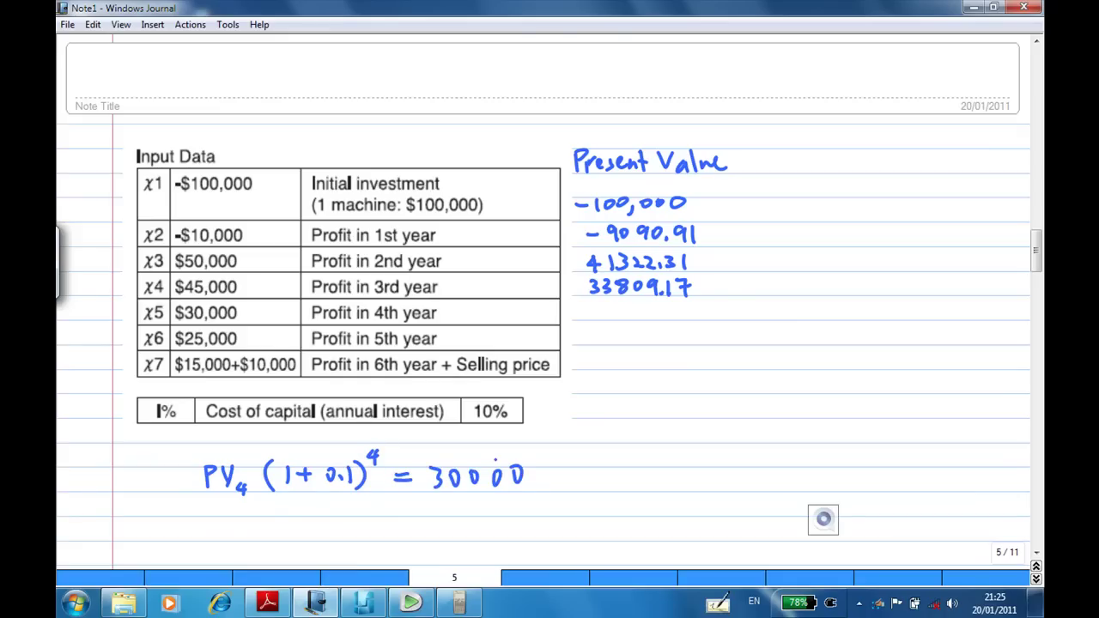
- Rearrange it on a second line as PV4 = 30000/1.1^4 =
mouse_move(278, 514)
left_mouse_down()
mouse_move(276, 528)
mouse_move(299, 510)
mouse_move(317, 531)
mouse_move(343, 532)
mouse_move(379, 513)
mouse_move(371, 523)
left_mouse_up()
left_click_drag(395, 507, 407, 508)
left_click_drag(423, 508, 422, 511)
left_click_drag(442, 501, 440, 503)
mouse_move(358, 536)
left_mouse_down()
mouse_move(450, 534)
mouse_move(398, 555)
mouse_move(408, 556)
left_mouse_up()
mouse_move(416, 543)
left_mouse_down()
mouse_move(416, 560)
mouse_move(425, 545)
mouse_move(475, 529)
left_mouse_up()
left_click_drag(463, 536, 475, 536)
- On the FC-200V calculator, enter 30000 ÷
left_click(460, 604)
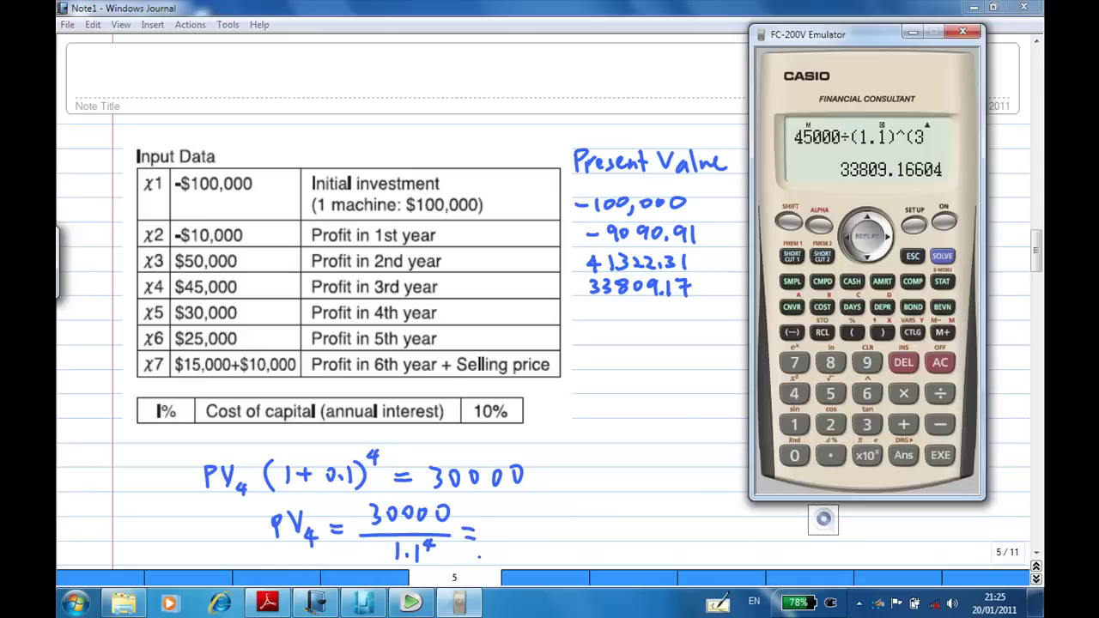
left_click(866, 424)
left_click(794, 455)
left_click(794, 456)
left_click(794, 455)
left_click(794, 455)
left_click(940, 394)
- Complete (1.1)^4 on the calculator and evaluate it to 20490.40366
left_click(851, 333)
left_click(794, 424)
left_click(829, 455)
left_click(794, 424)
left_click(882, 333)
key("shift")
left_click(869, 392)
left_click(796, 402)
key("Return")
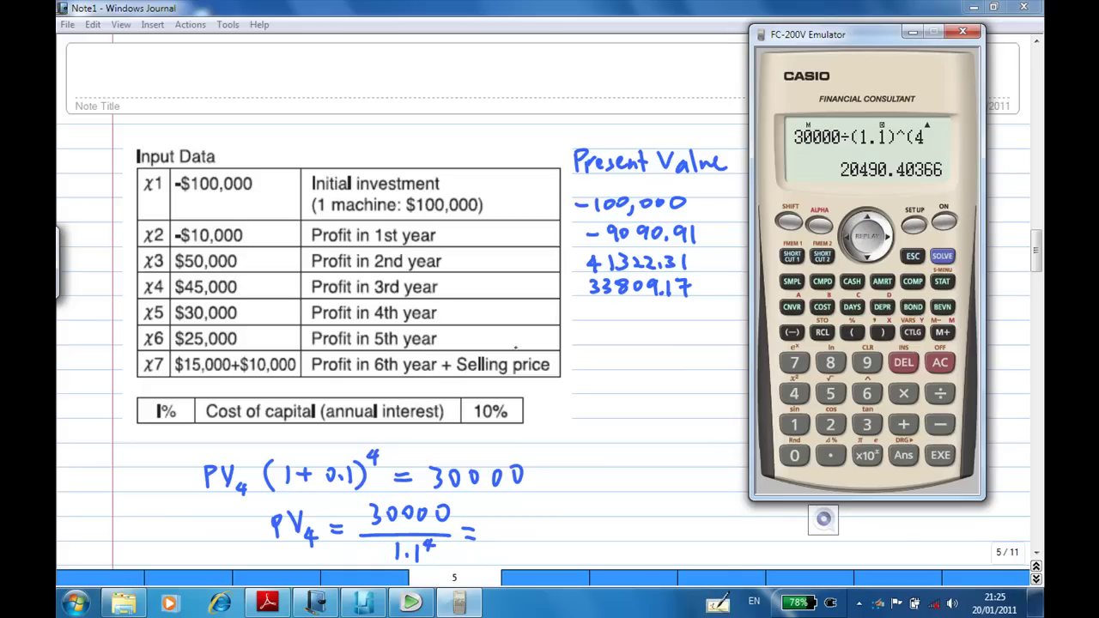
- Ink 20490.40 as PV4's answer and in the Present Value column, then begin PV5 on page 6
left_click(823, 518)
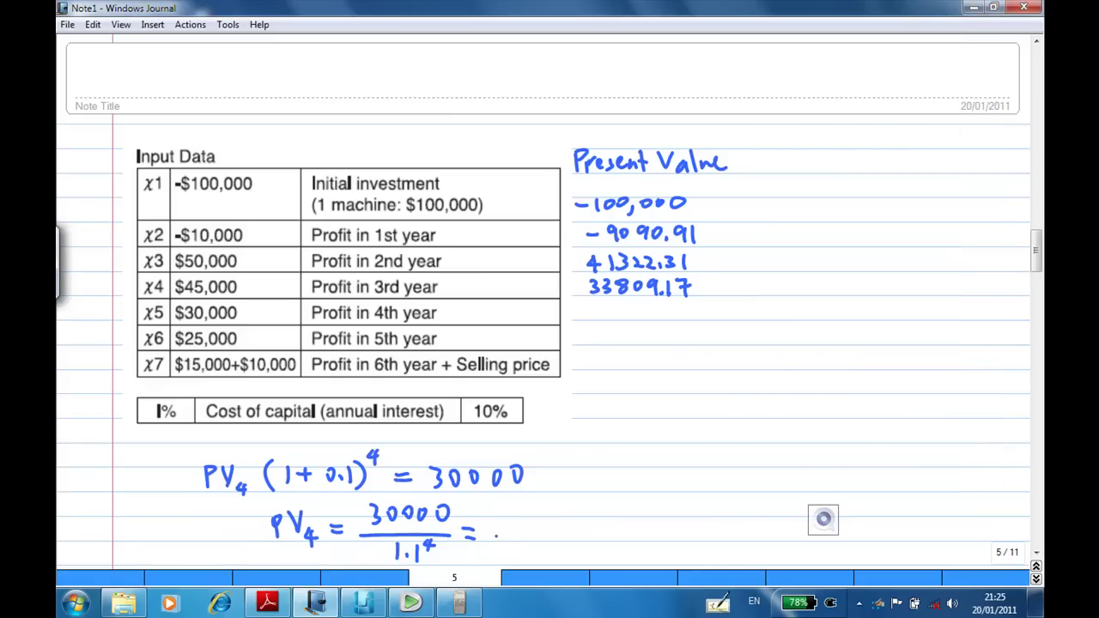
mouse_move(484, 523)
left_mouse_down()
mouse_move(497, 538)
mouse_move(508, 522)
mouse_move(524, 537)
mouse_move(587, 527)
mouse_move(581, 538)
mouse_move(601, 536)
left_mouse_up()
left_click(569, 534)
mouse_move(592, 308)
left_mouse_down()
mouse_move(608, 319)
mouse_move(614, 307)
mouse_move(642, 312)
left_mouse_up()
mouse_move(639, 302)
left_mouse_down()
mouse_move(638, 324)
mouse_move(666, 309)
left_mouse_up()
left_click_drag(677, 316, 694, 323)
left_click_drag(706, 308, 705, 309)
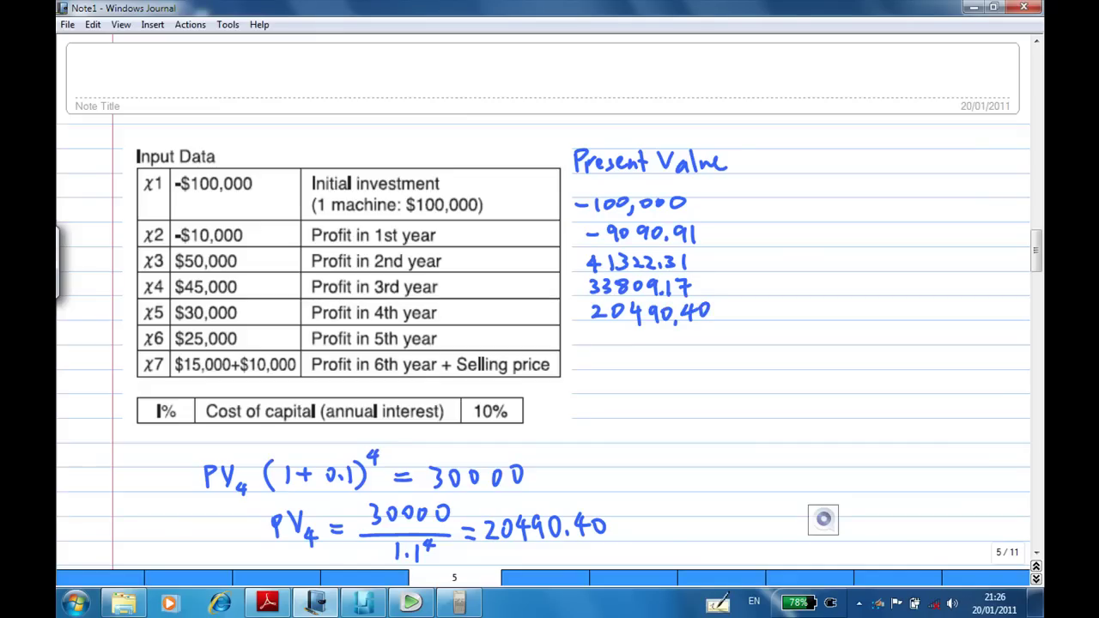
left_click_drag(1036, 251, 1036, 298)
mouse_move(182, 459)
left_mouse_down()
mouse_move(193, 441)
mouse_move(207, 457)
mouse_move(215, 435)
mouse_move(230, 454)
mouse_move(219, 469)
left_mouse_up()
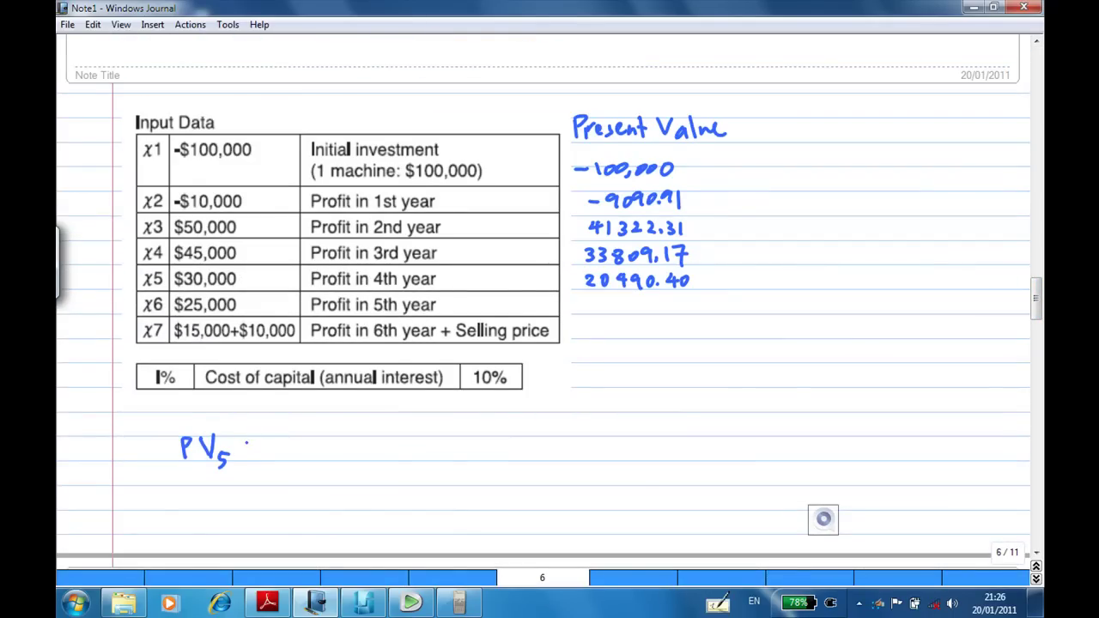
- Handwrite the equation PV5(1 + 0.1)^5 = 25000
mouse_move(262, 431)
left_mouse_down()
mouse_move(268, 458)
mouse_move(314, 443)
left_mouse_up()
mouse_move(305, 438)
left_mouse_down()
mouse_move(305, 453)
mouse_move(330, 438)
mouse_move(364, 459)
left_mouse_up()
left_click(341, 446)
mouse_move(380, 419)
left_mouse_down()
mouse_move(370, 437)
mouse_move(410, 444)
left_mouse_up()
left_click_drag(432, 434, 450, 446)
left_click_drag(461, 428, 450, 446)
left_click_drag(469, 434, 470, 429)
left_click_drag(491, 427, 508, 424)
- Rearrange it on a second line as PV5 = 25000/1.1^5
left_click_drag(259, 480, 261, 503)
mouse_move(275, 481)
left_mouse_down()
mouse_move(287, 498)
mouse_move(296, 477)
mouse_move(297, 492)
left_mouse_up()
mouse_move(297, 493)
left_mouse_down()
mouse_move(302, 507)
mouse_move(334, 488)
left_mouse_up()
left_click_drag(320, 497, 407, 476)
mouse_move(423, 474)
left_mouse_down()
mouse_move(422, 484)
mouse_move(424, 473)
left_mouse_up()
left_click_drag(447, 483, 445, 468)
mouse_move(364, 495)
left_mouse_down()
mouse_move(454, 495)
mouse_move(406, 518)
left_mouse_up()
mouse_move(424, 507)
left_mouse_down()
mouse_move(424, 521)
mouse_move(433, 505)
mouse_move(434, 515)
left_mouse_up()
- On the FC-200V calculator, enter 25000 ÷
left_click(459, 603)
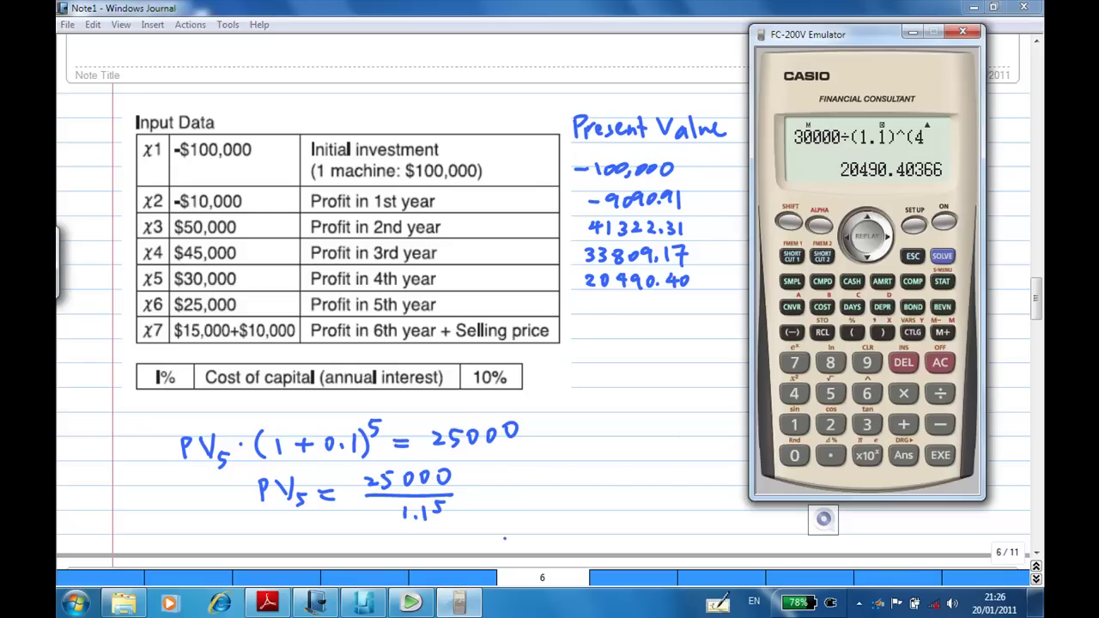
left_click(830, 424)
left_click(830, 393)
left_click(795, 455)
left_click(794, 455)
left_click(795, 455)
left_click(940, 393)
- Complete (1.1)^5 on the calculator and evaluate it to 15523.03308
left_click(852, 332)
left_click(794, 424)
left_click(831, 455)
left_click(795, 424)
left_click(882, 333)
left_click(867, 394)
left_click(830, 393)
left_click(943, 446)
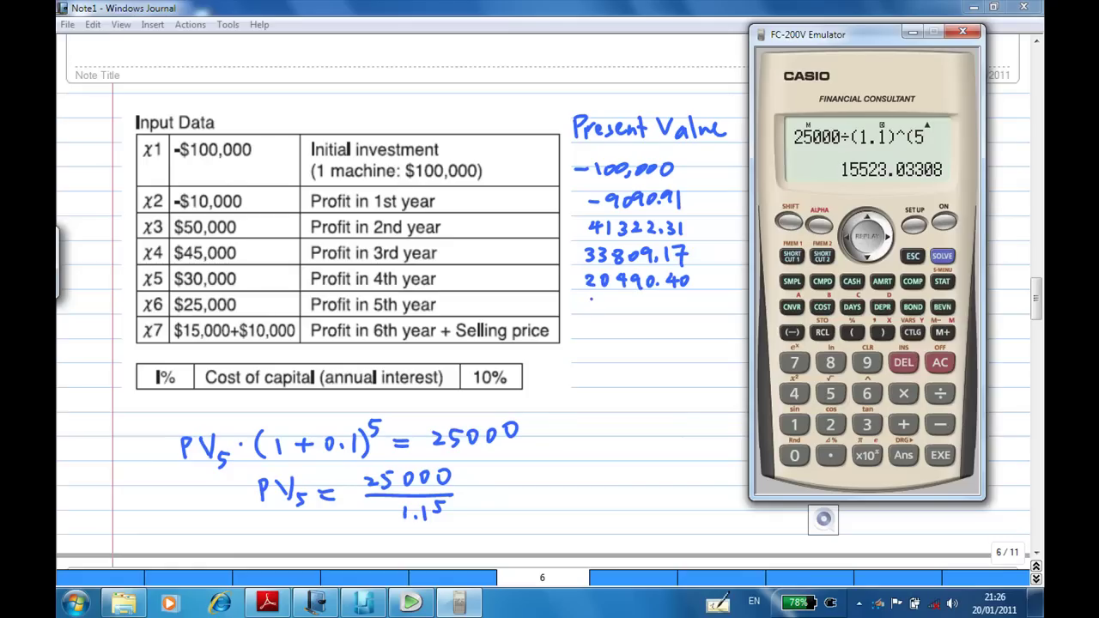
- Ink 15523.03 in the Present Value column and as PV5's answer, then scroll down
left_click(591, 296)
mouse_move(592, 297)
left_mouse_down()
mouse_move(593, 311)
mouse_move(650, 312)
mouse_move(677, 297)
left_mouse_up()
left_click_drag(684, 295, 685, 313)
left_click_drag(470, 486, 486, 486)
left_click_drag(472, 494, 506, 496)
left_click_drag(522, 473, 515, 494)
mouse_move(544, 470)
left_mouse_down()
mouse_move(535, 498)
mouse_move(568, 490)
left_mouse_up()
mouse_move(582, 484)
left_mouse_down()
mouse_move(595, 475)
mouse_move(606, 488)
left_mouse_up()
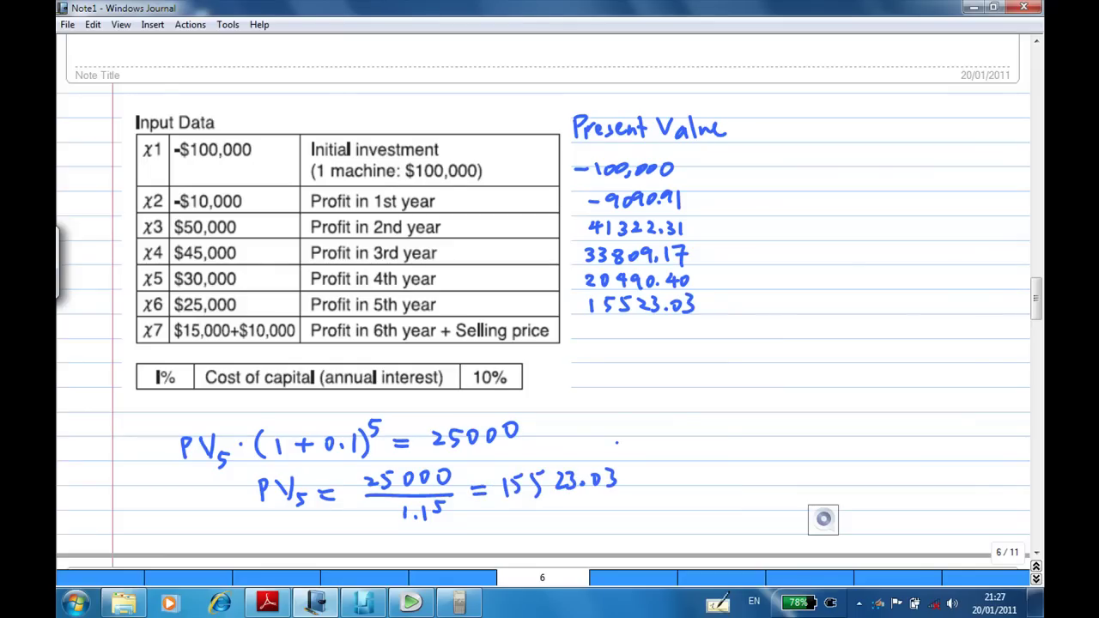
left_click_drag(1037, 300, 1032, 331)
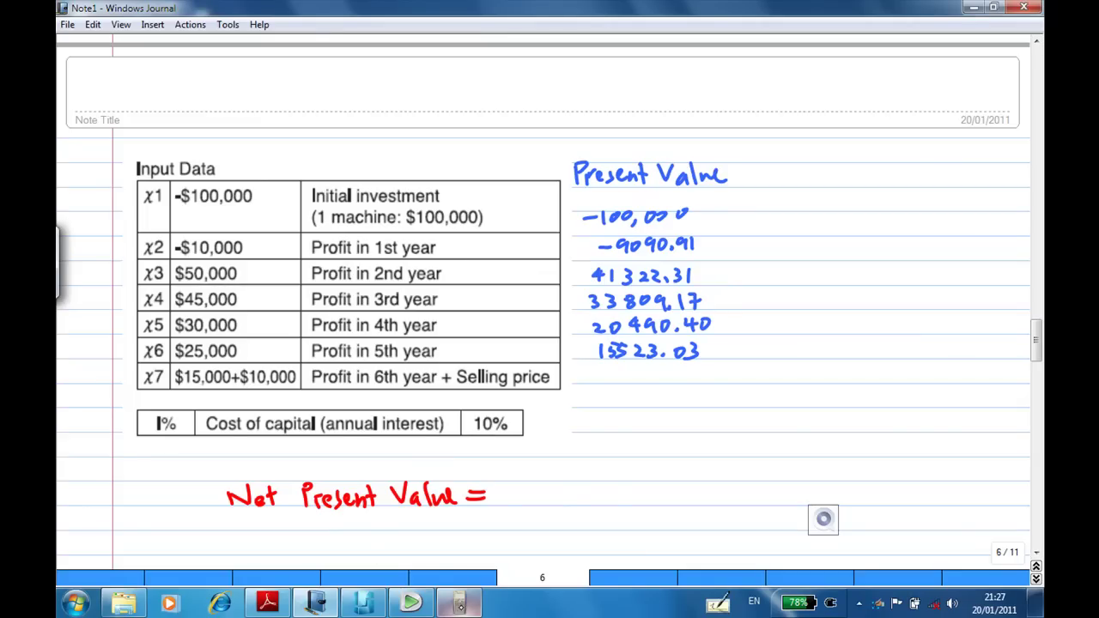
- On the FC-200V calculator, enter the year-6 cash flow 25000 ÷
left_click(459, 528)
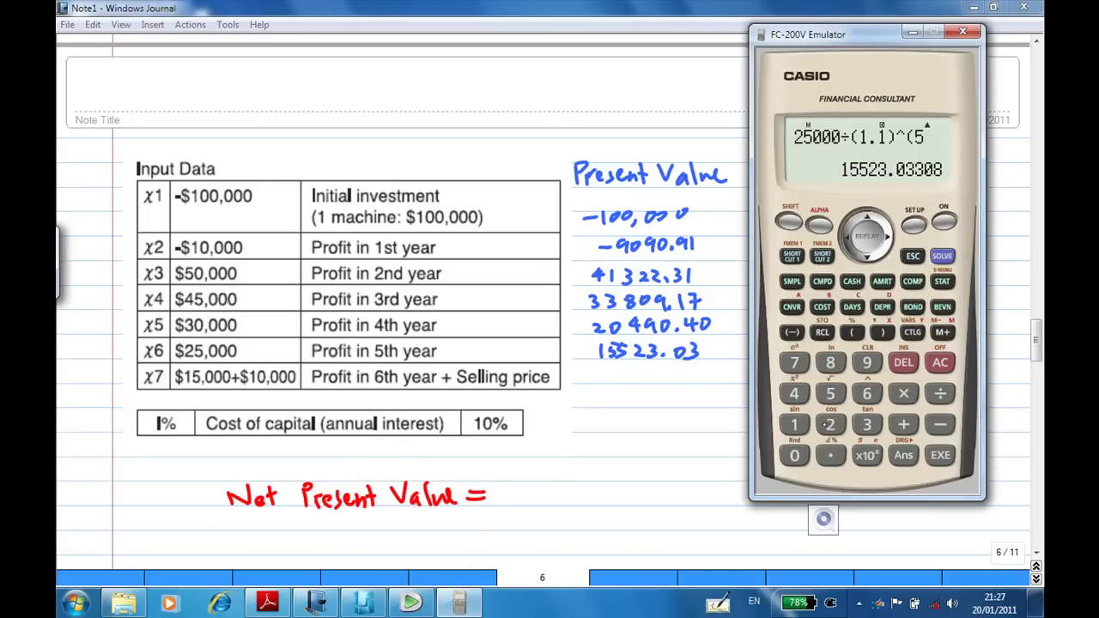
left_click(830, 424)
left_click(830, 393)
left_click(794, 456)
left_click(794, 456)
left_click(794, 456)
left_click(940, 393)
- Complete (1.1)^6 and evaluate it to 14111.84825
left_click(852, 332)
left_click(794, 424)
left_click(831, 456)
left_click(795, 424)
left_click(883, 333)
left_click(791, 220)
left_click(868, 388)
left_click(867, 395)
left_click(941, 455)
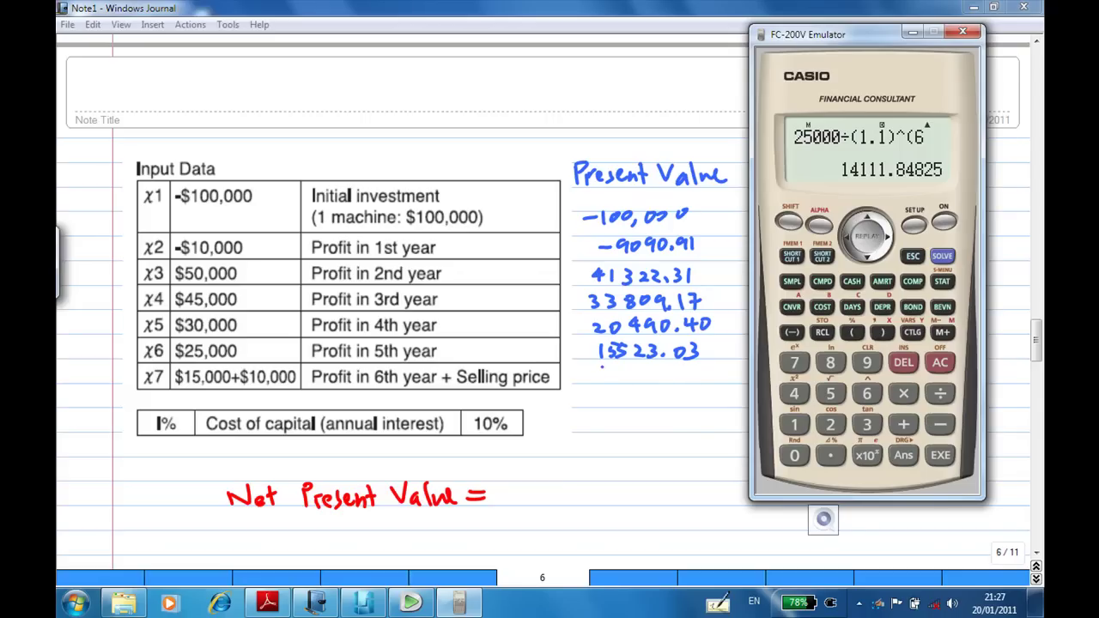
- Ink 14111.85 under 15523.03 in the Present Value column
left_click(602, 367)
mouse_move(602, 367)
left_mouse_down()
mouse_move(603, 383)
mouse_move(645, 388)
left_mouse_up()
mouse_move(656, 368)
left_mouse_down()
mouse_move(656, 390)
mouse_move(714, 378)
mouse_move(705, 384)
left_mouse_up()
left_click(678, 382)
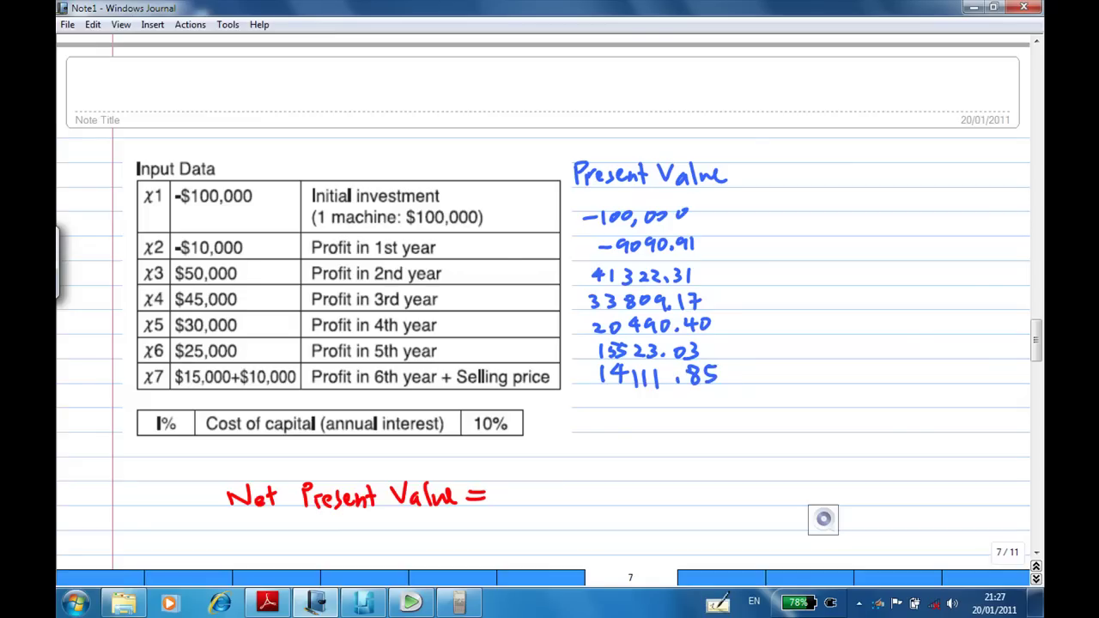
left_click(461, 599)
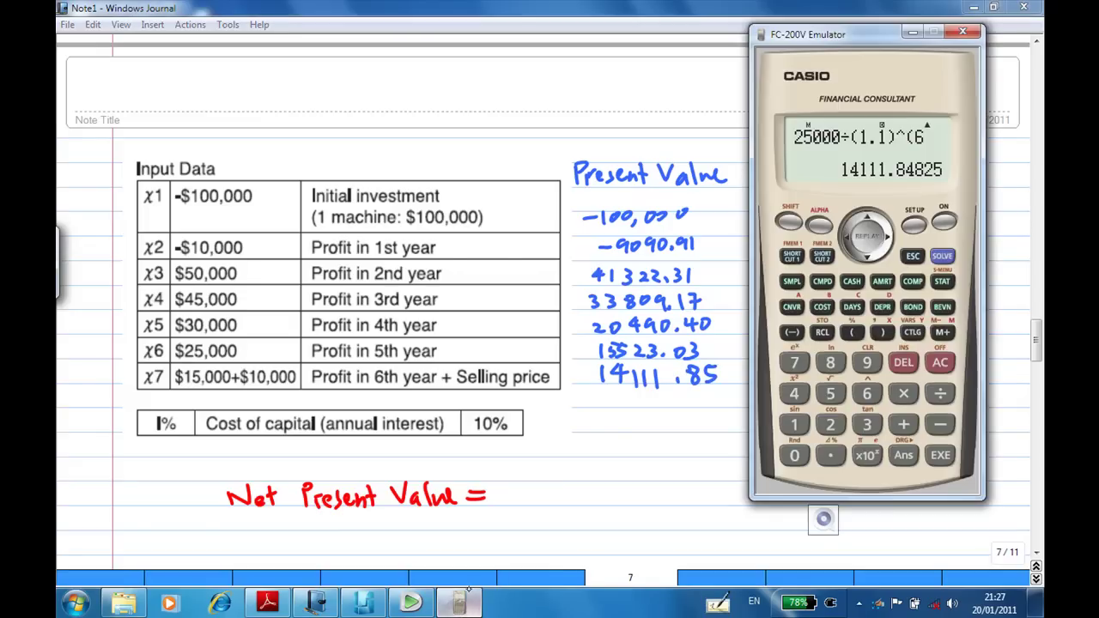
- Enter -100000-9090.91+41322.31+33809.17+ on the calculator
type("-100000")
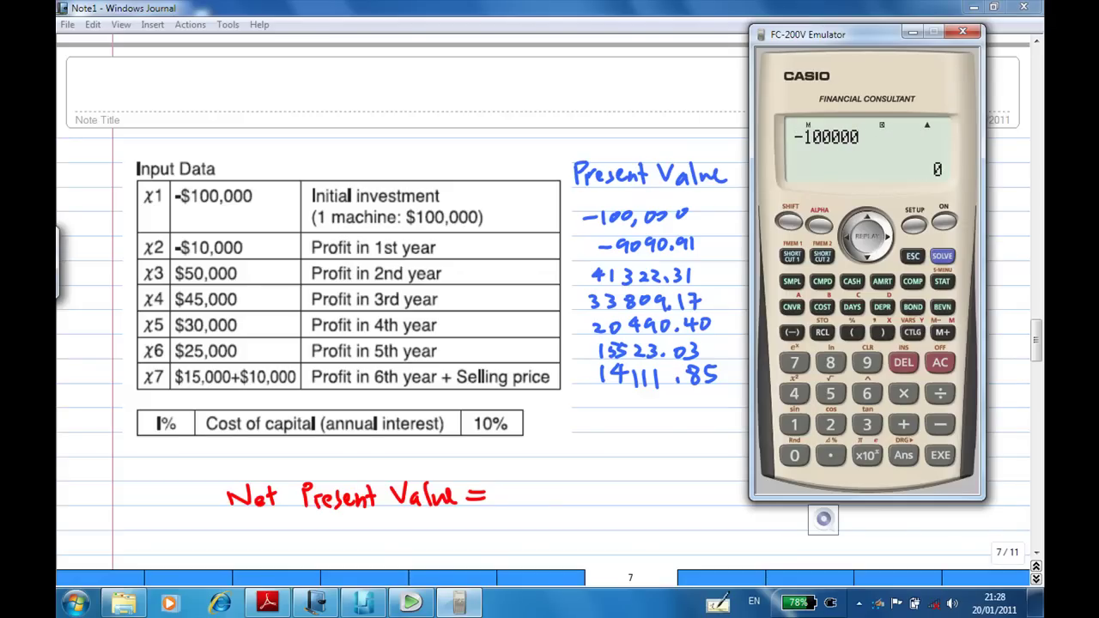
type("-9090.91")
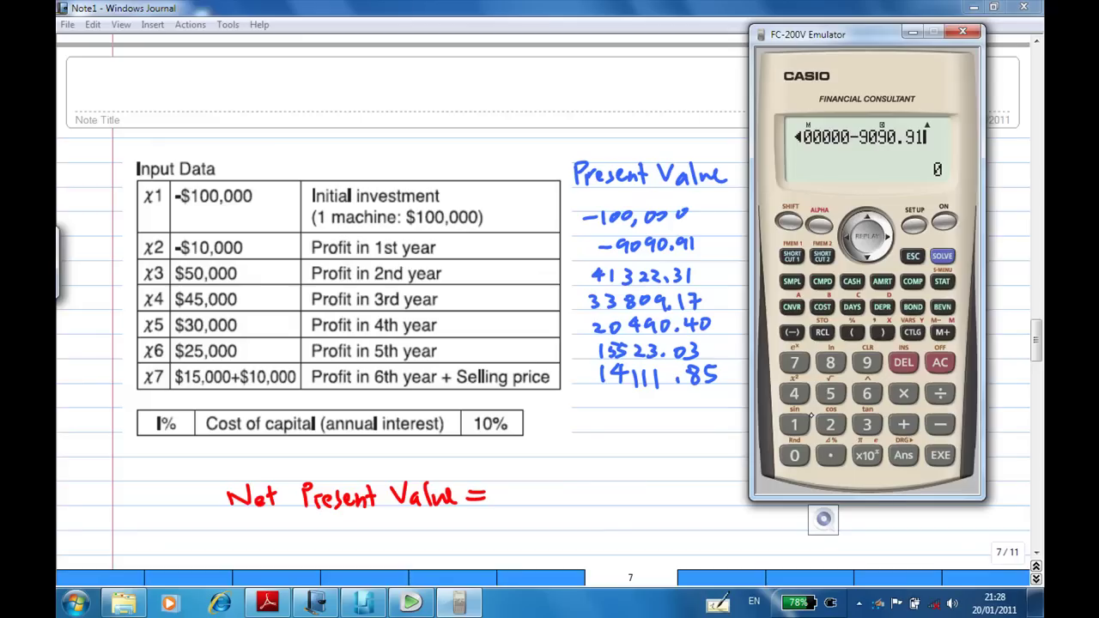
type("+41")
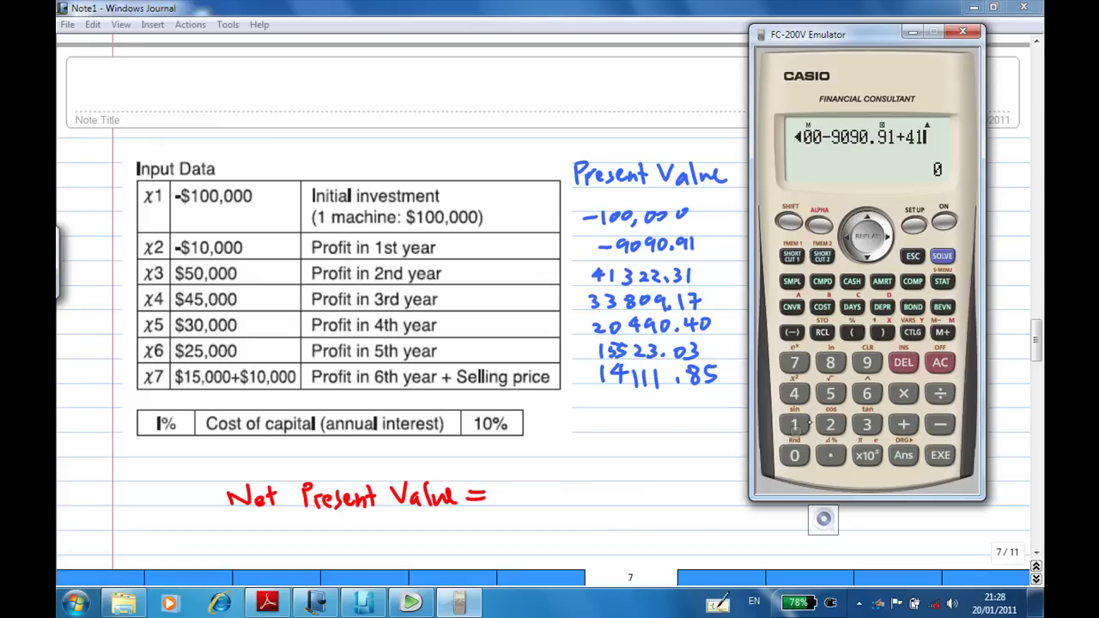
type("322.")
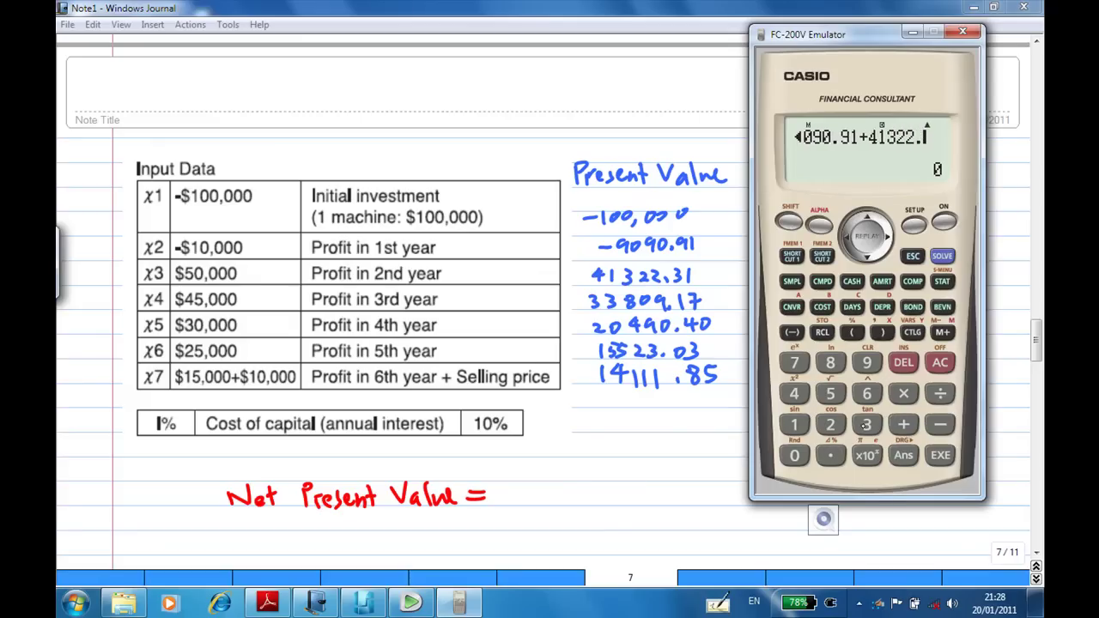
type("31+")
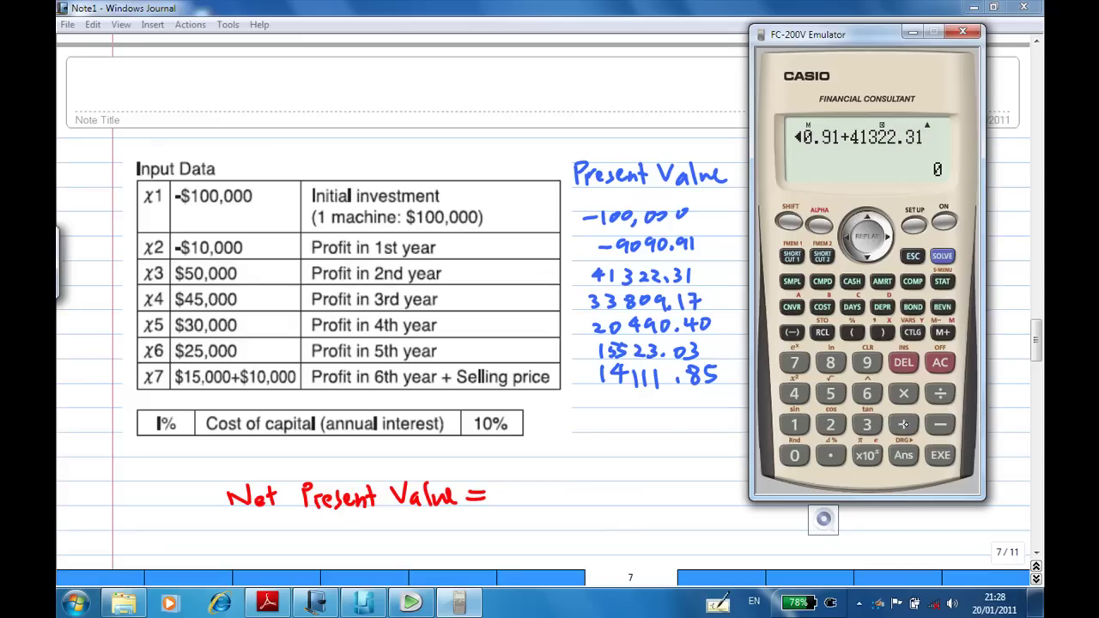
left_click(865, 424)
left_click(865, 424)
left_click(830, 361)
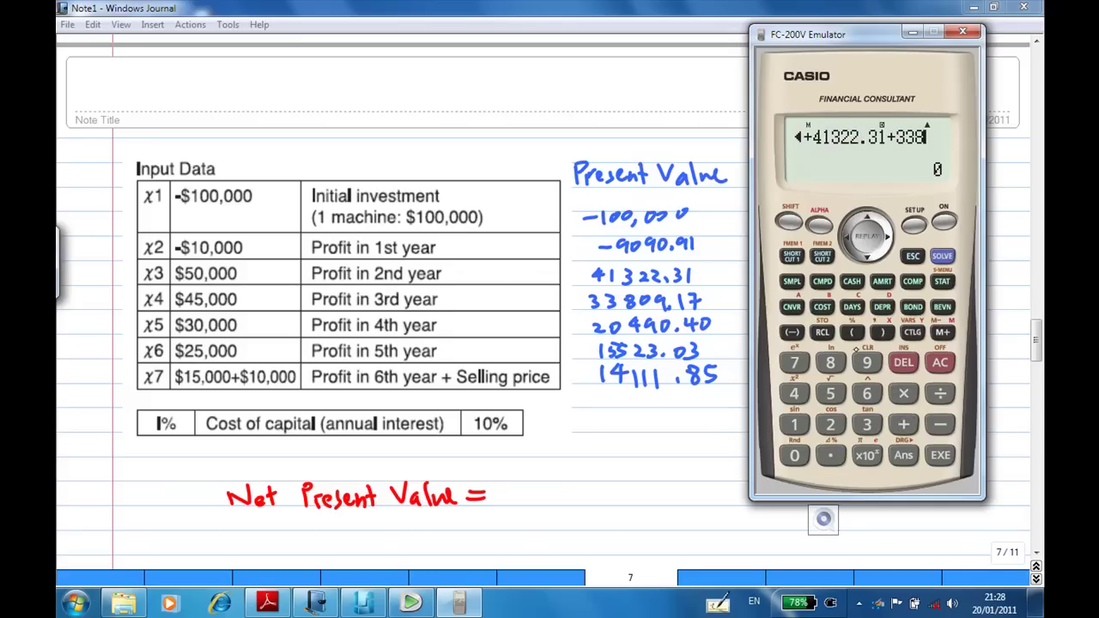
left_click(795, 455)
left_click(867, 361)
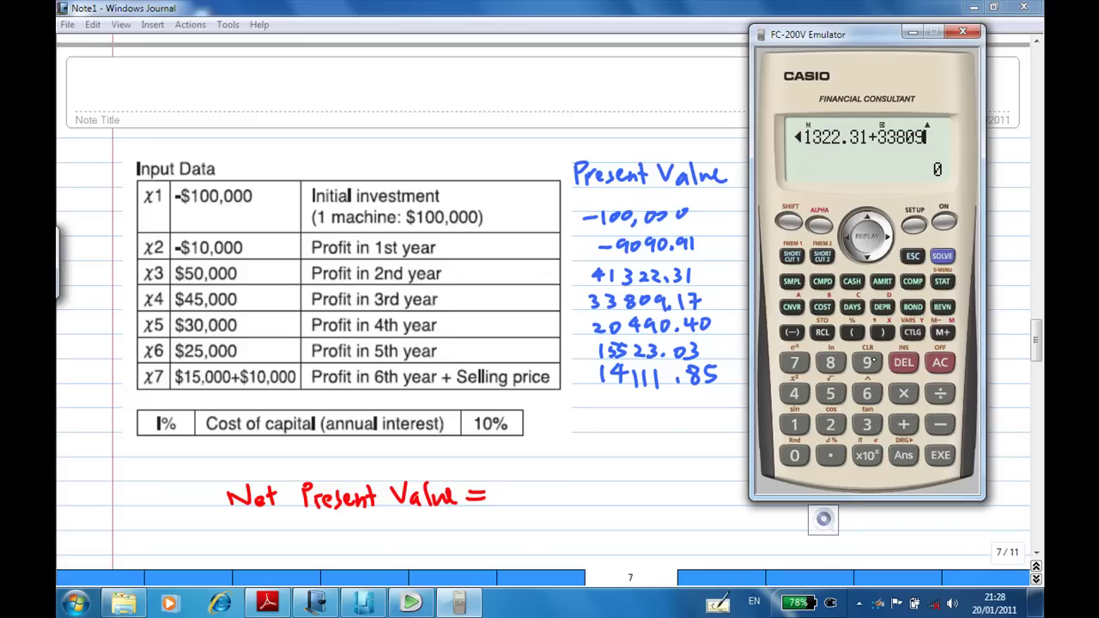
left_click(830, 455)
left_click(794, 424)
left_click(794, 362)
left_click(903, 424)
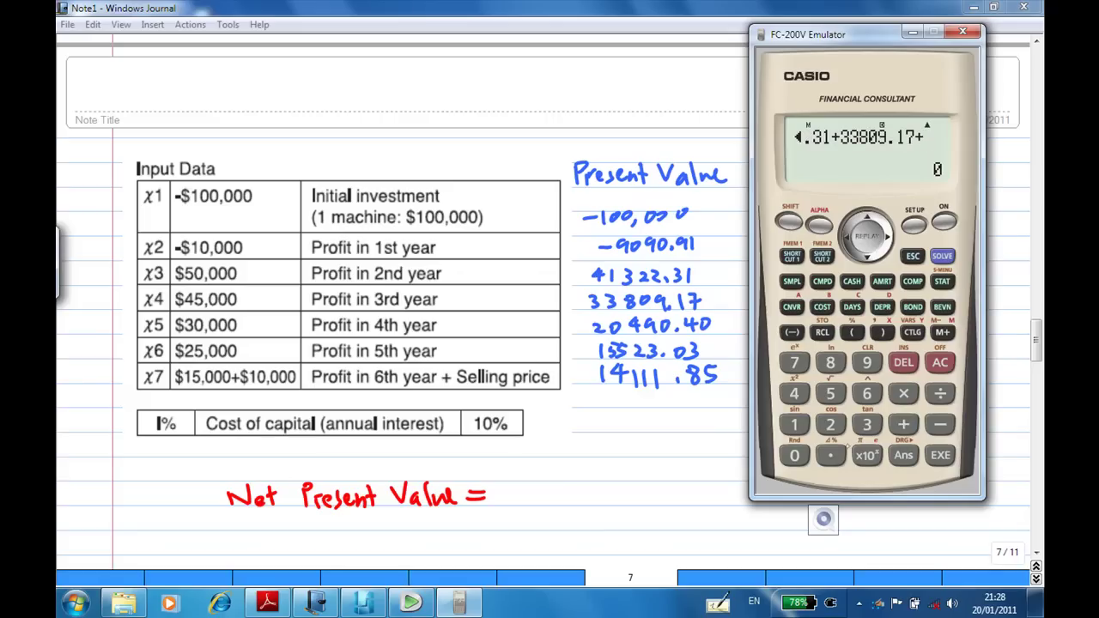
- Add 20490.40 to the sum, fixing a misplaced decimal point
left_click(830, 424)
left_click(795, 455)
left_click(794, 394)
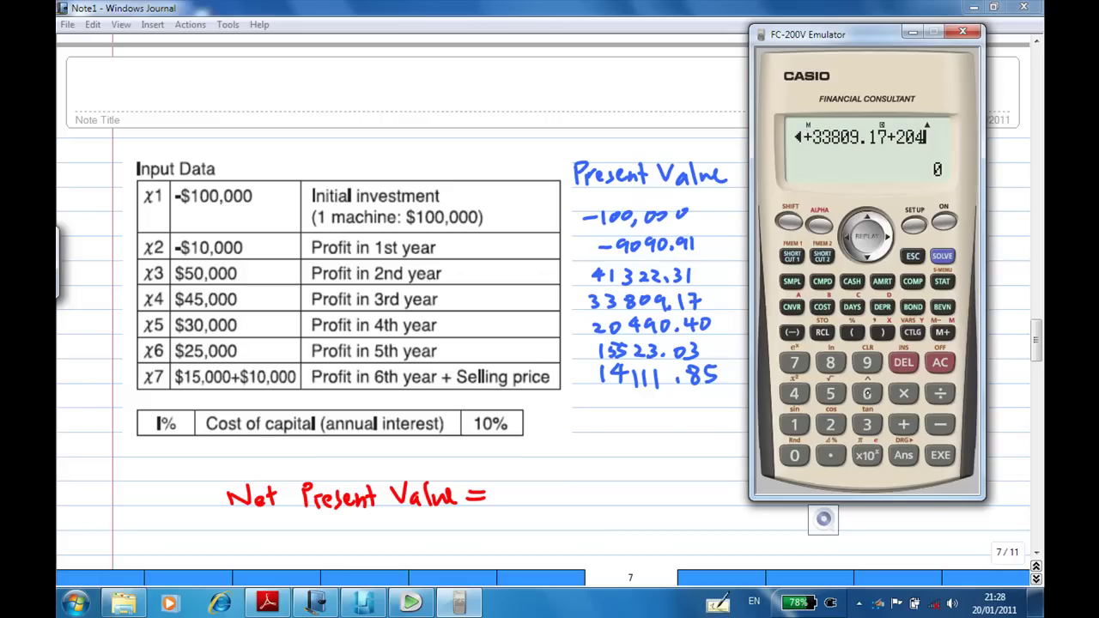
left_click(867, 363)
left_click(831, 454)
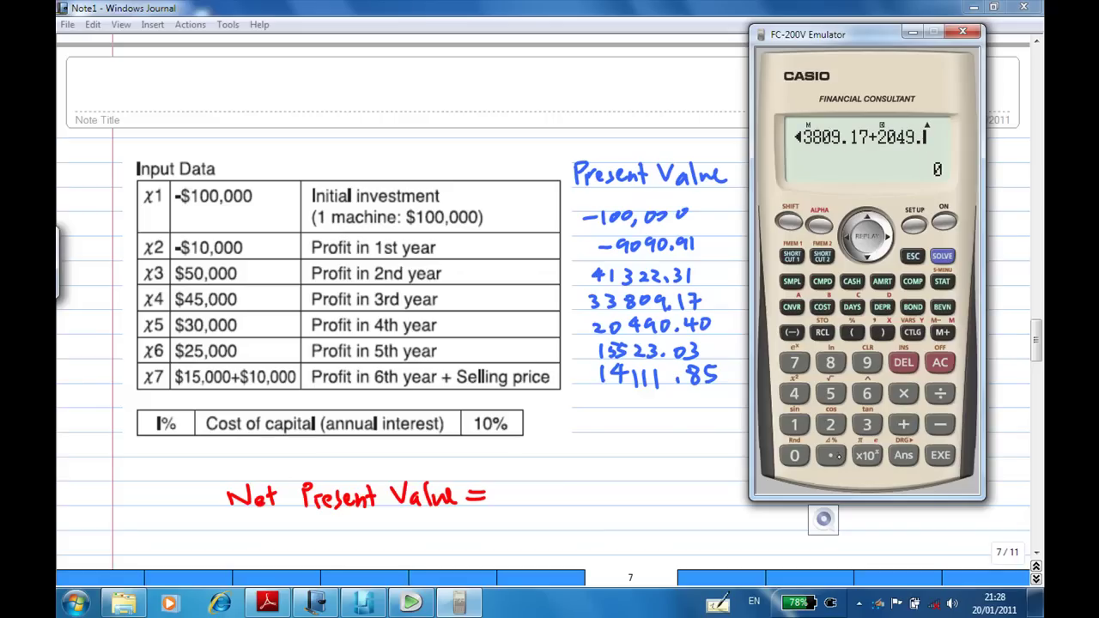
left_click(903, 362)
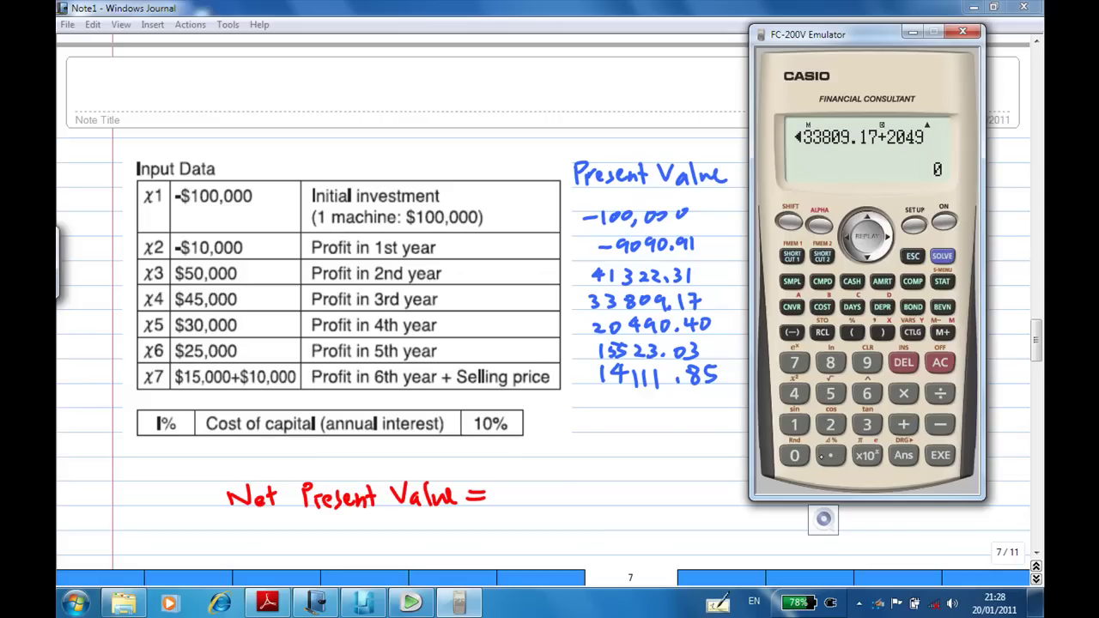
left_click(794, 455)
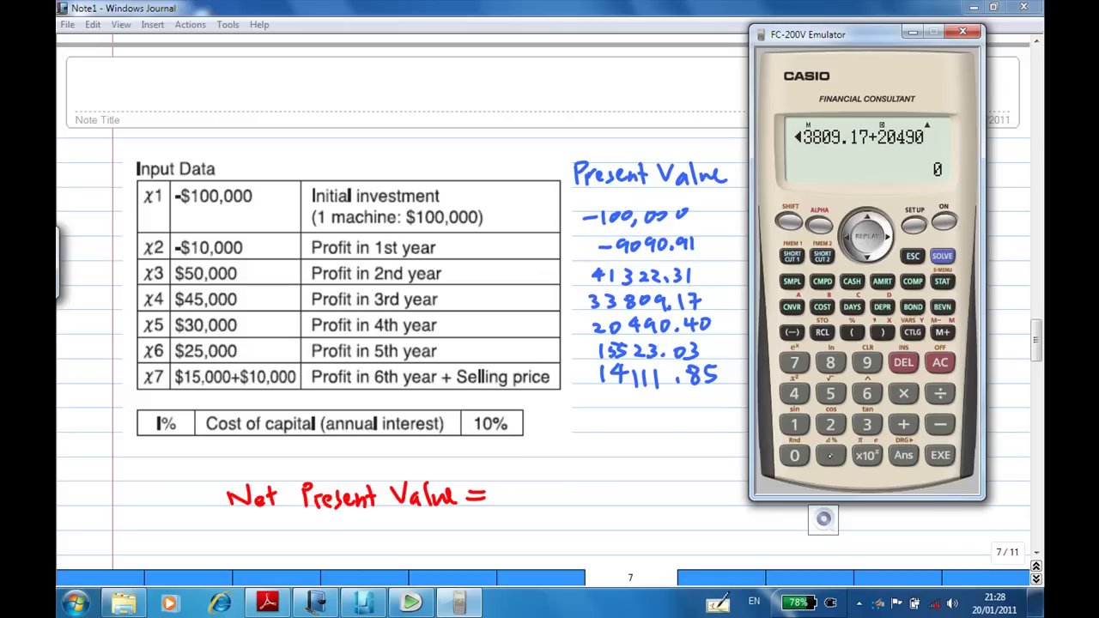
left_click(831, 454)
left_click(794, 393)
left_click(794, 455)
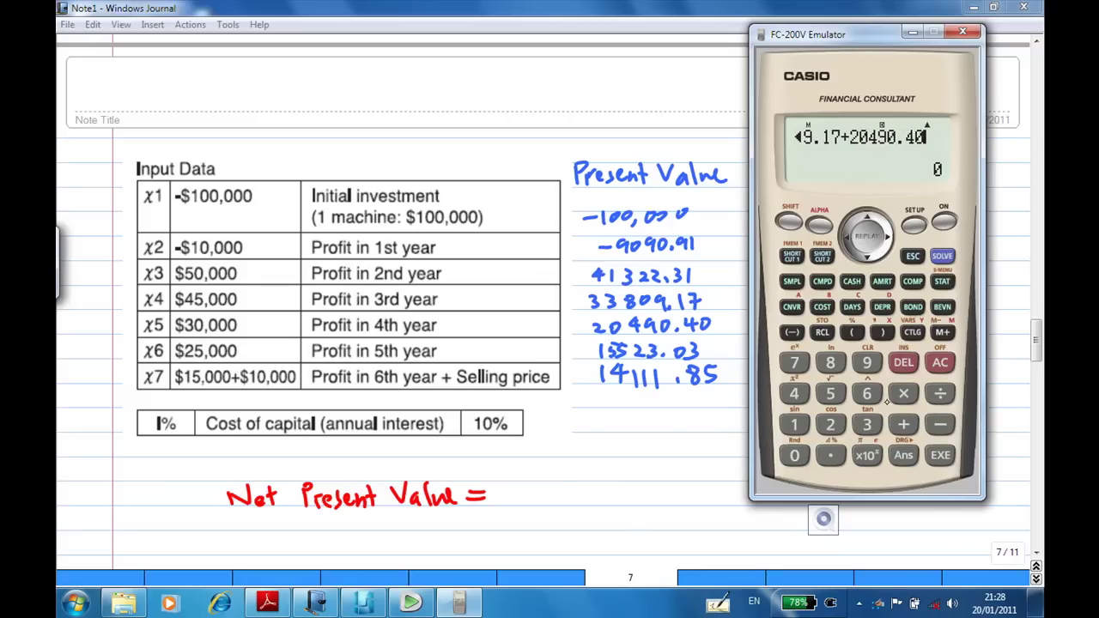
left_click(904, 424)
- Add 15523.03 to the sum
left_click(794, 424)
left_click(830, 393)
left_click(830, 393)
left_click(866, 424)
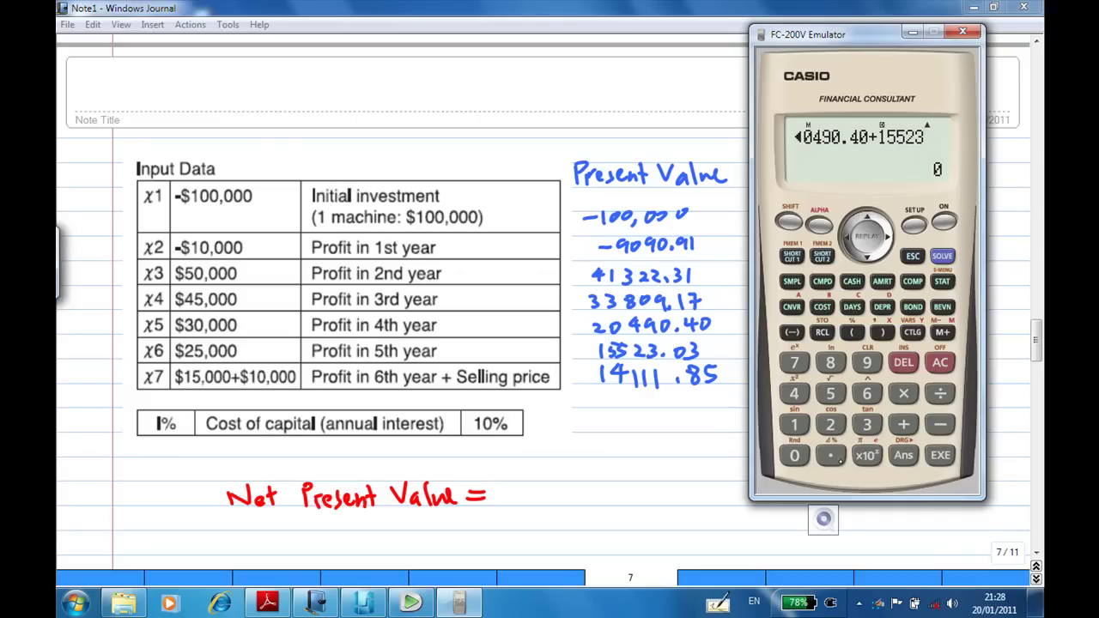
left_click(830, 455)
left_click(794, 455)
left_click(867, 424)
left_click(903, 424)
- Add 14111.85, evaluate to 16165.85, and start inking it after 'Net Present Value ='
left_click(794, 424)
left_click(794, 393)
left_click(794, 424)
left_click(794, 424)
left_click(795, 424)
left_click(831, 455)
left_click(830, 362)
left_click(831, 393)
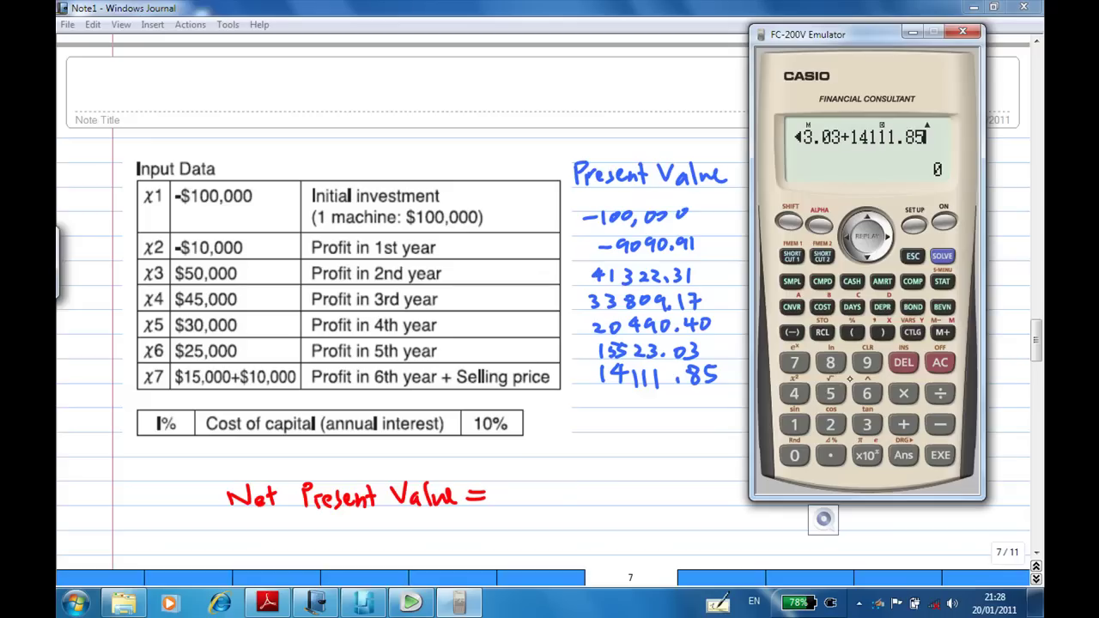
left_click(941, 455)
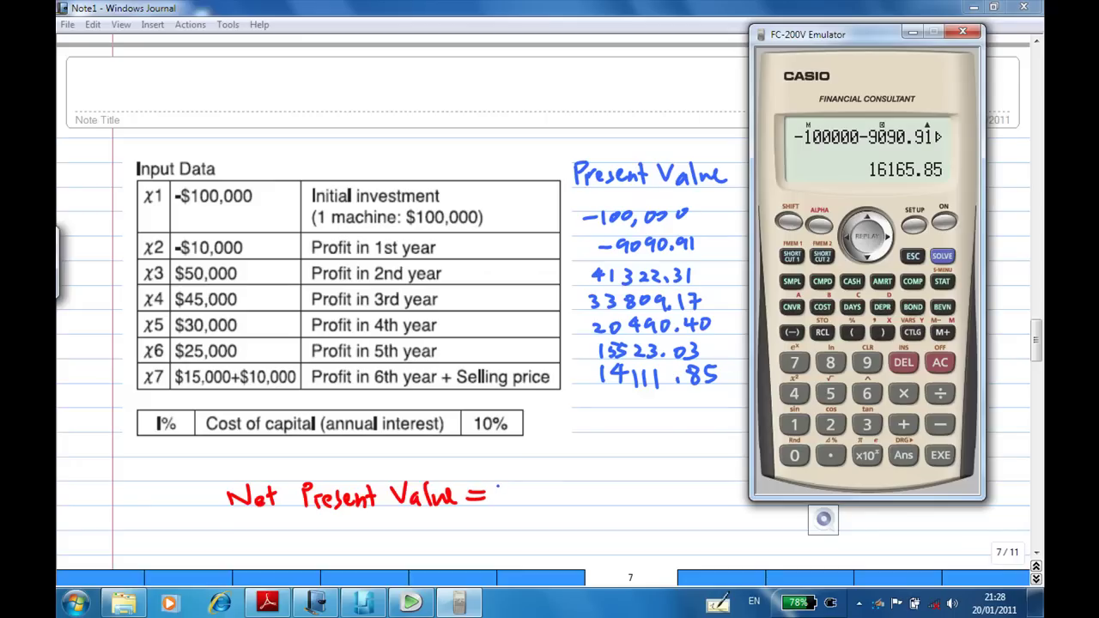
left_click(498, 486)
mouse_move(505, 485)
left_mouse_down()
mouse_move(504, 507)
mouse_move(541, 496)
mouse_move(558, 505)
mouse_move(619, 483)
mouse_move(604, 505)
left_mouse_up()
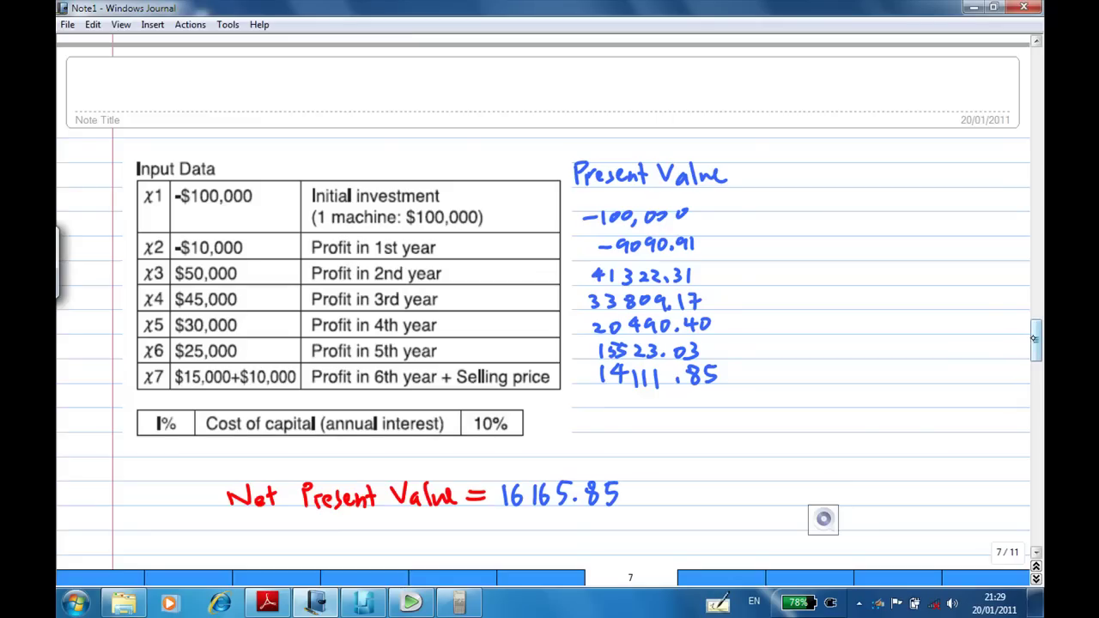
- Scroll down to page 9, the 'Demo by CASIO FINANCIAL CONSULTANT' page
left_click_drag(1034, 340, 1031, 437)
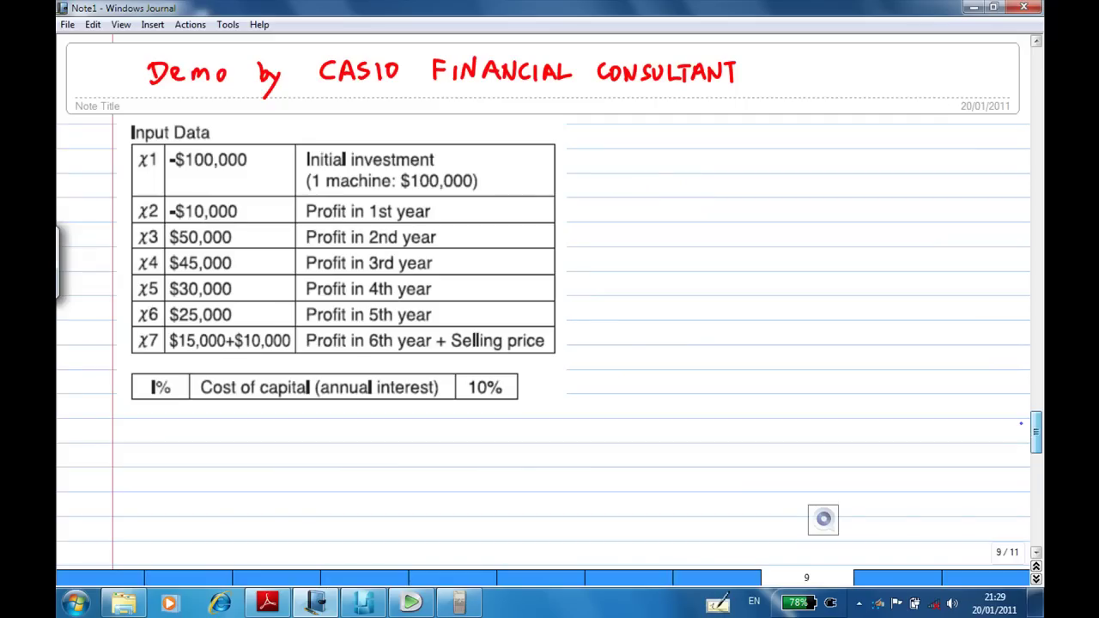
- Put the FC-200V calculator in CASH mode with I% = 10 and open its data editor
left_click(459, 603)
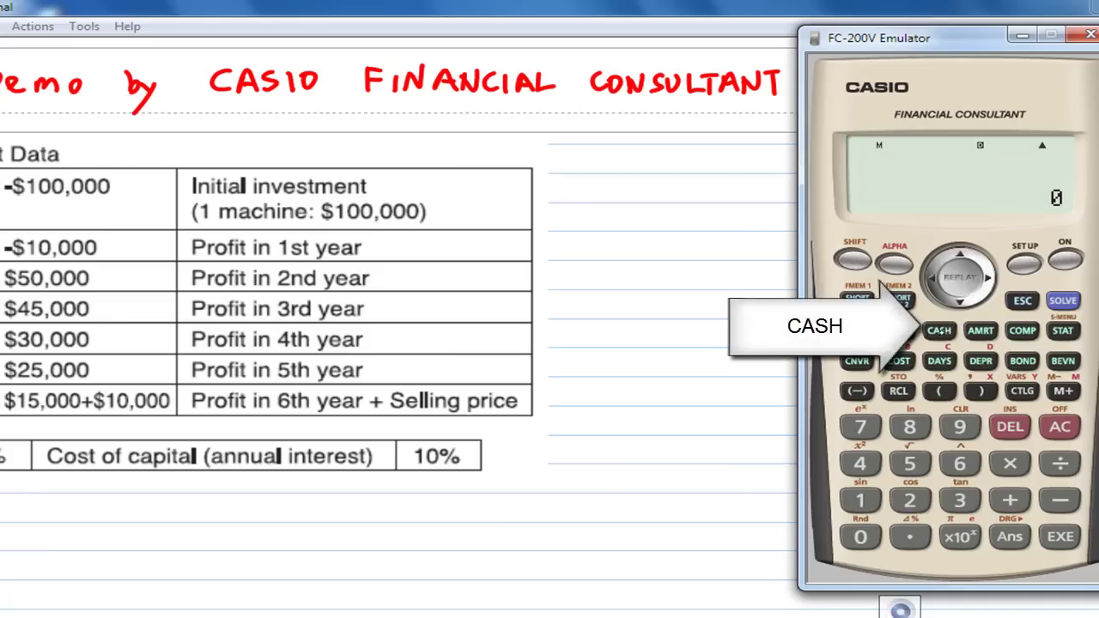
left_click(939, 330)
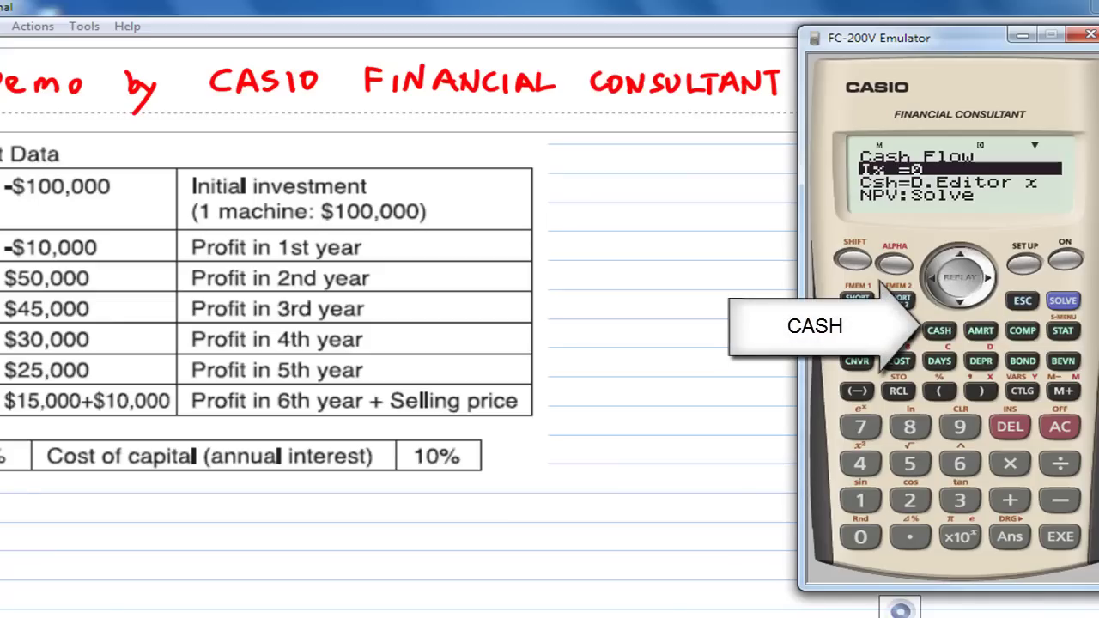
left_click(861, 501)
left_click(854, 539)
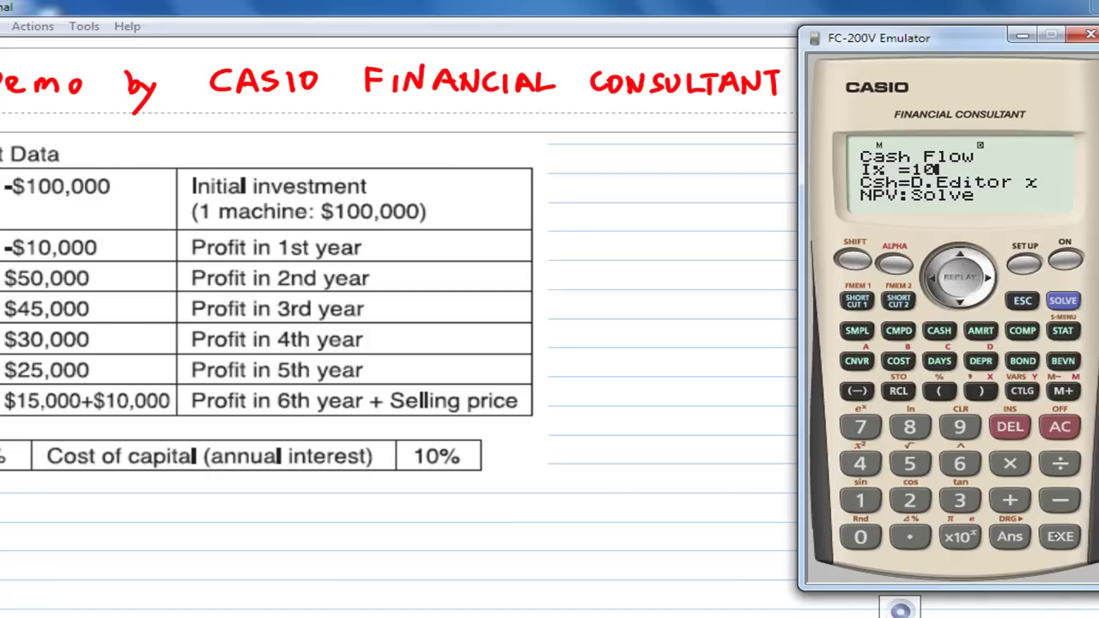
left_click(1060, 537)
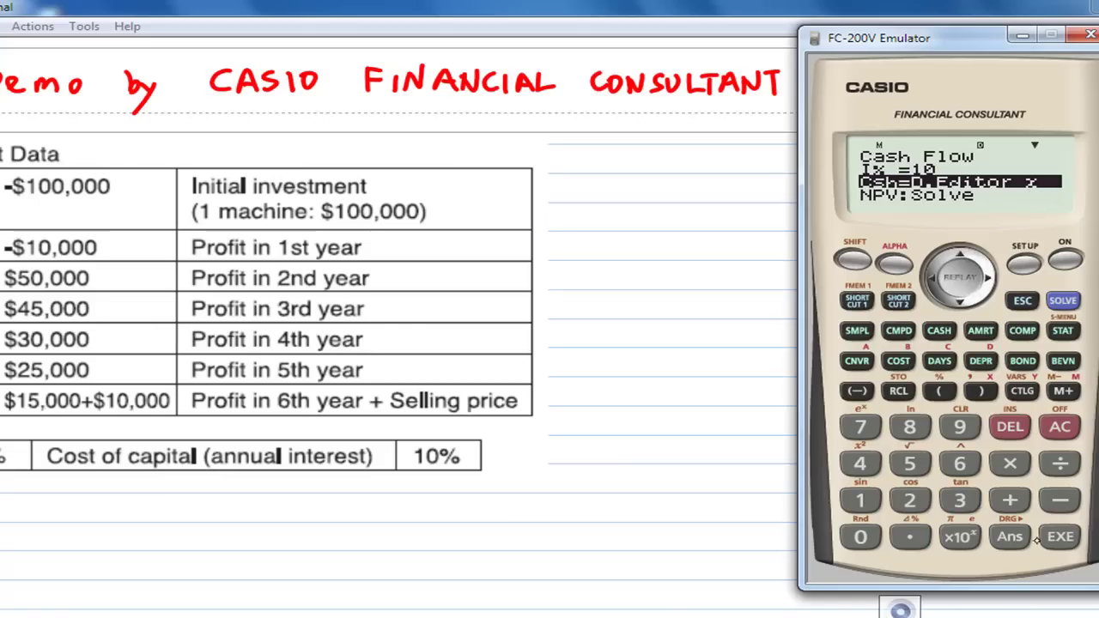
left_click(1054, 537)
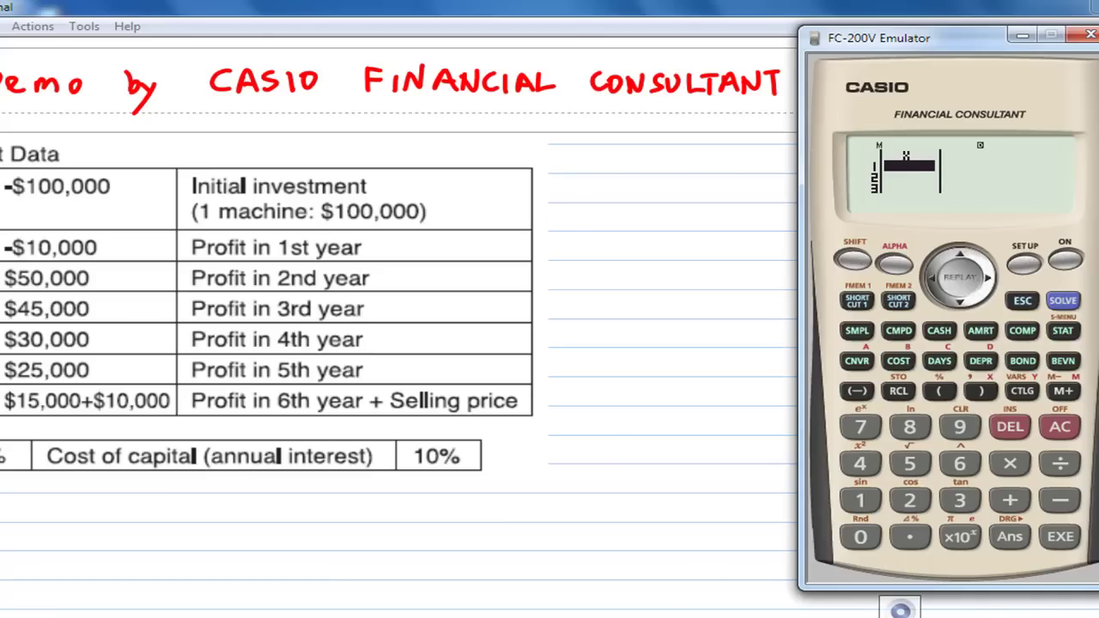
- Enter the cash flows -100000, -10000, 50000 and 45000 in the data editor
type("-10")
type("000")
type("00")
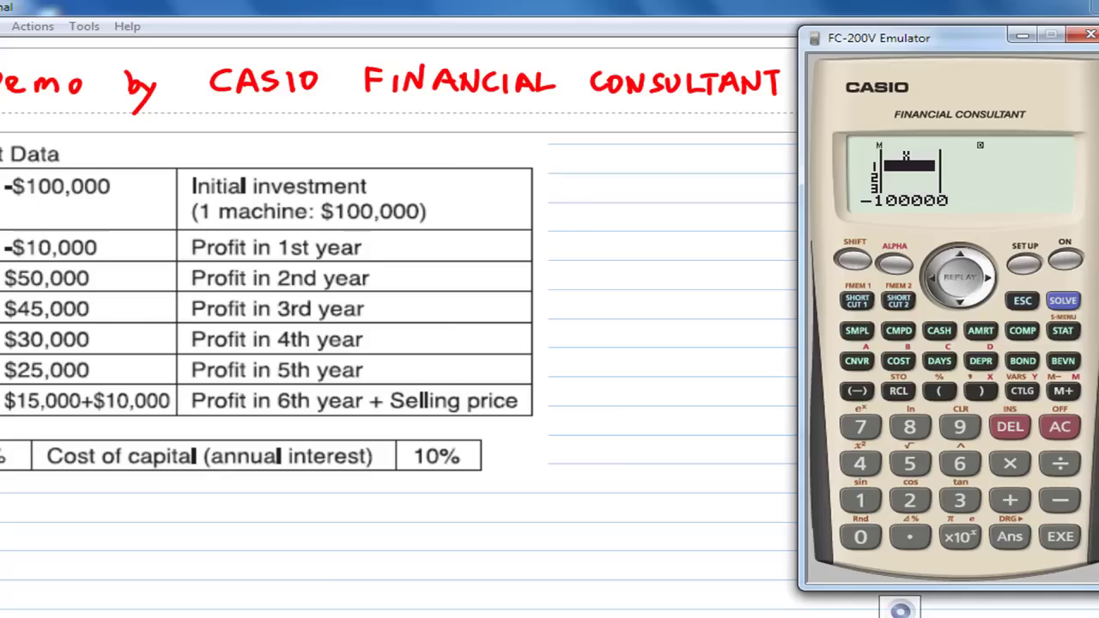
left_click(1054, 538)
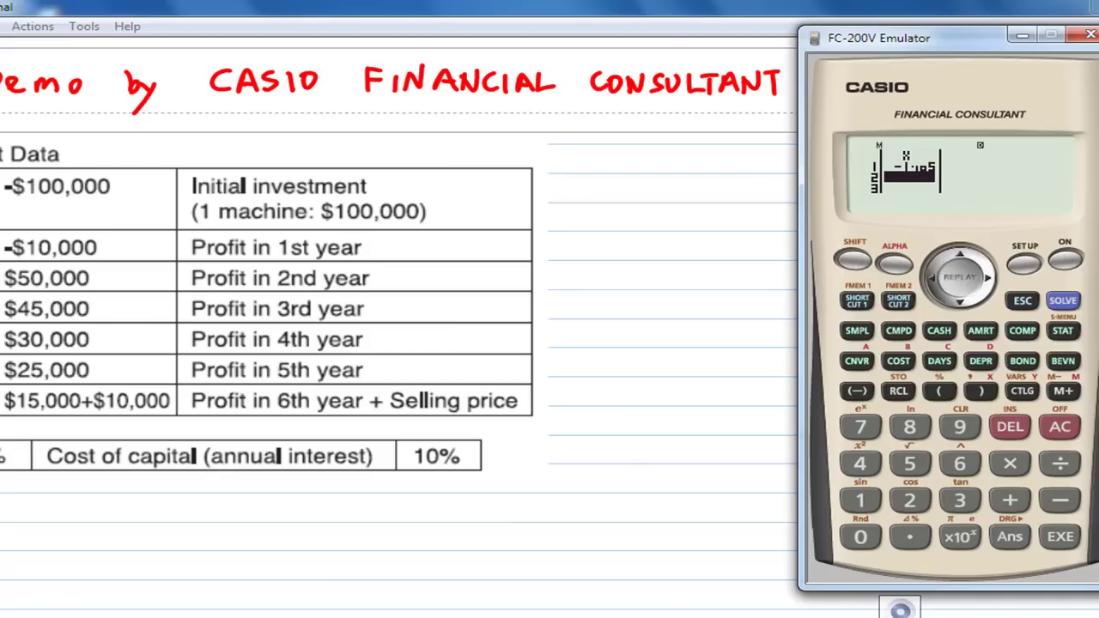
type("-1")
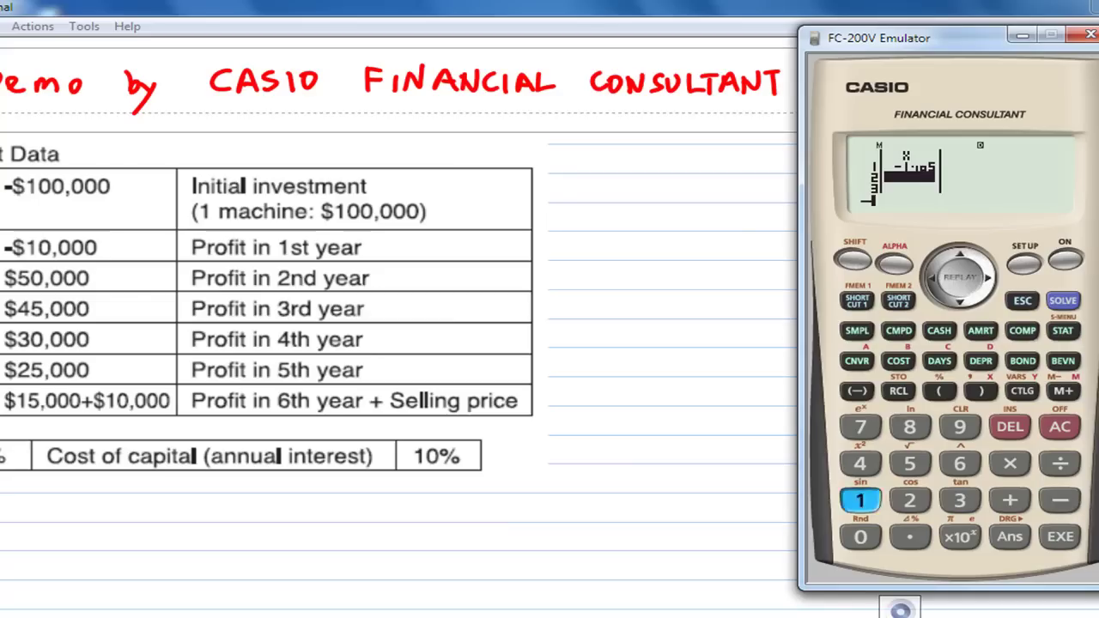
type("0000")
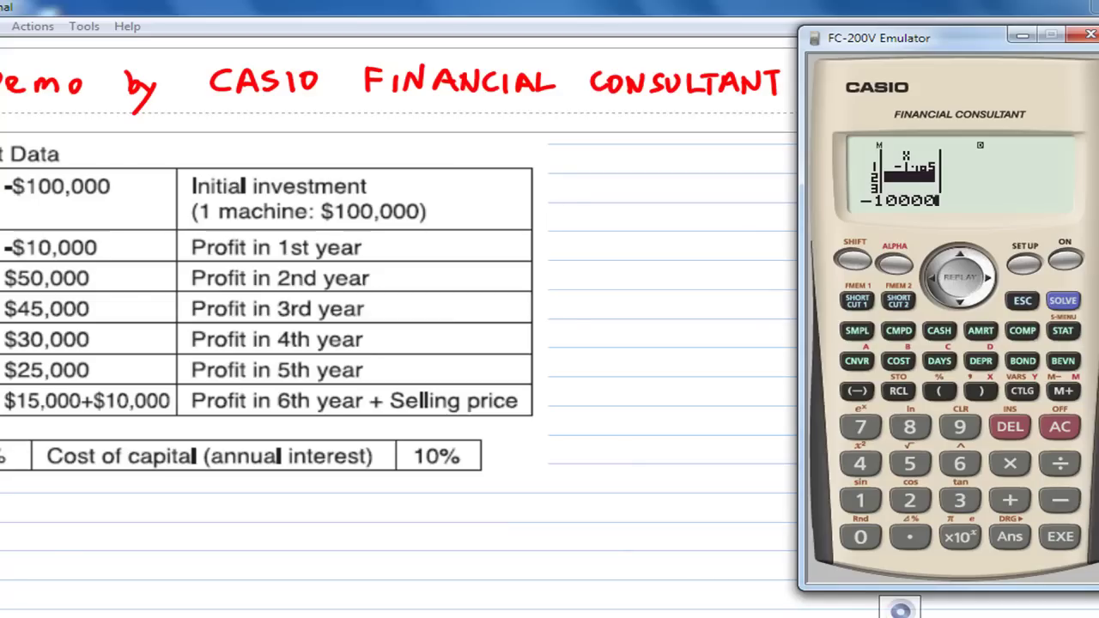
left_click(1059, 536)
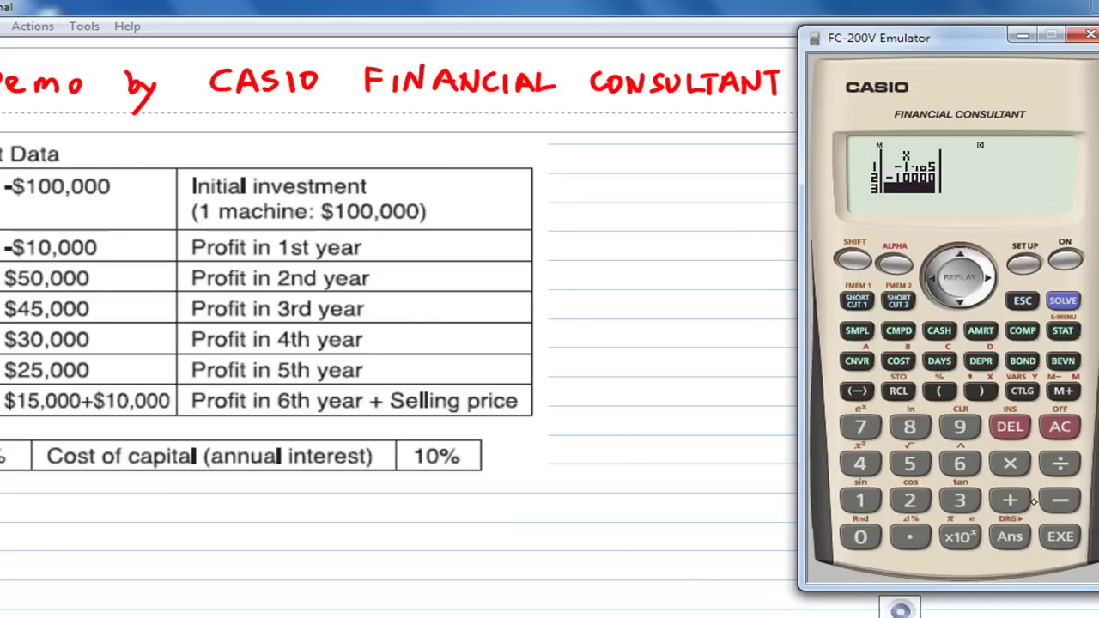
type("50000")
left_click(1060, 537)
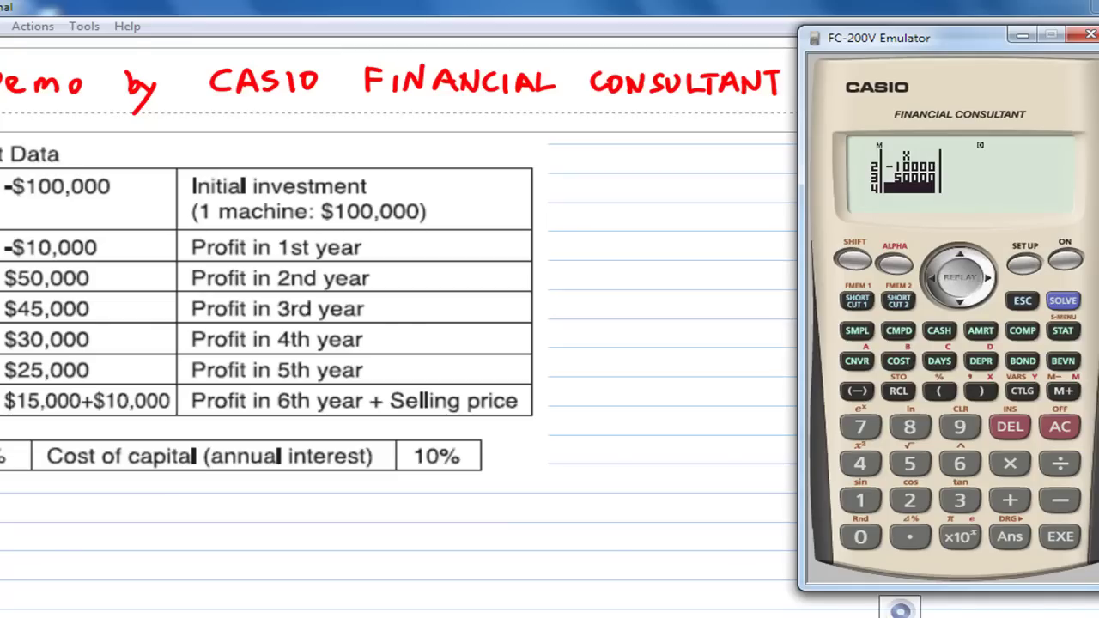
type("45000")
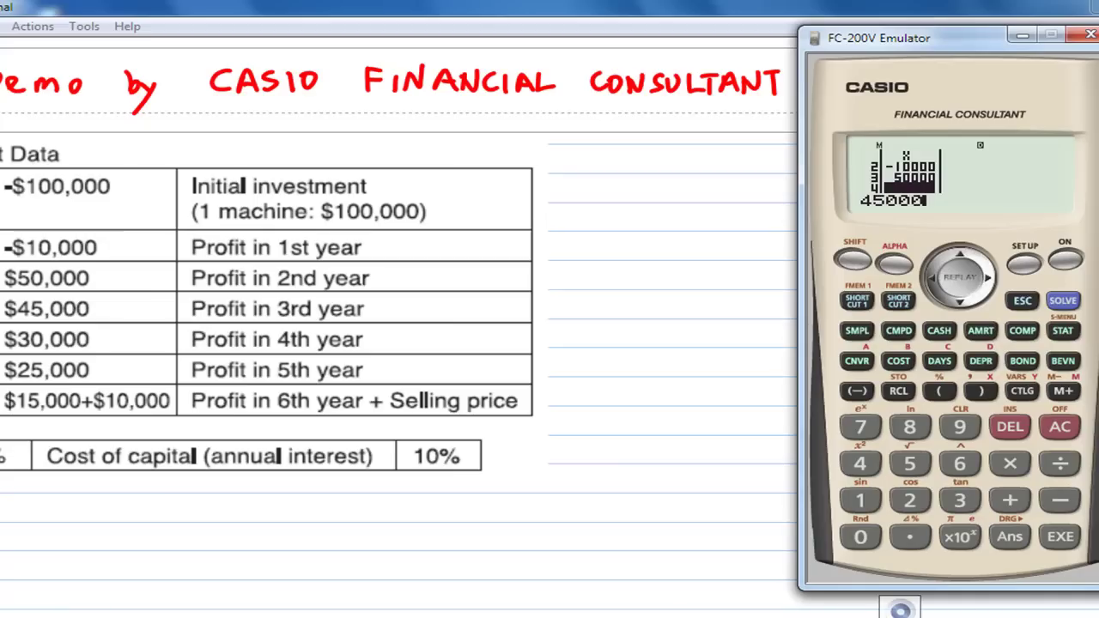
left_click(1061, 537)
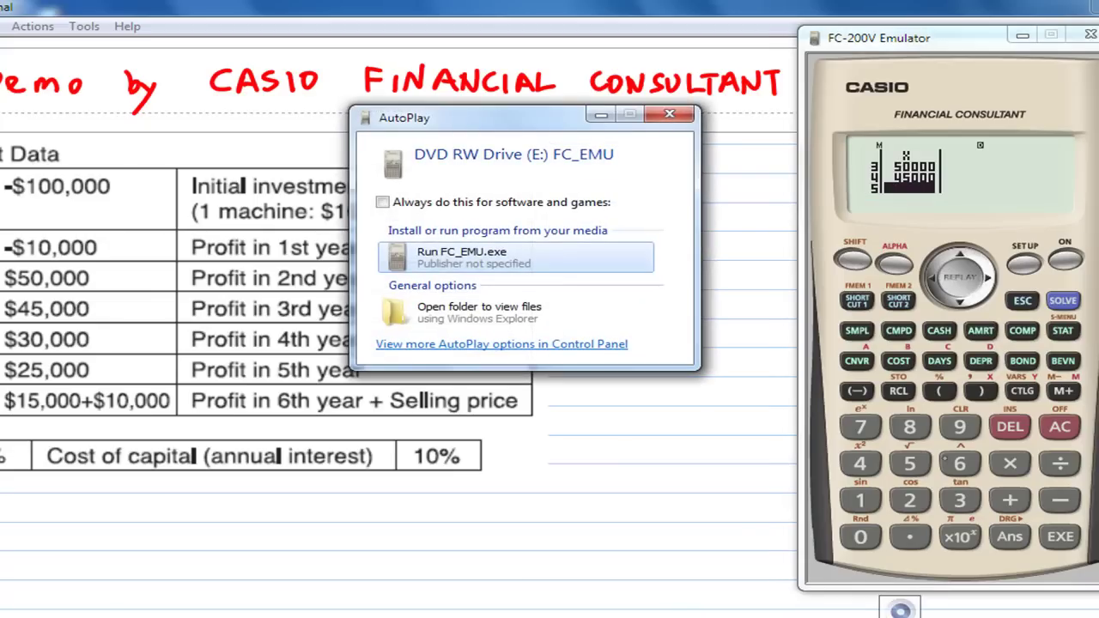
- Enter 30000 as the fourth-year cash flow and dismiss the disc AutoPlay prompt
left_click(960, 500)
left_click(860, 538)
left_click(859, 538)
left_click(860, 538)
left_click(860, 539)
left_click(1060, 537)
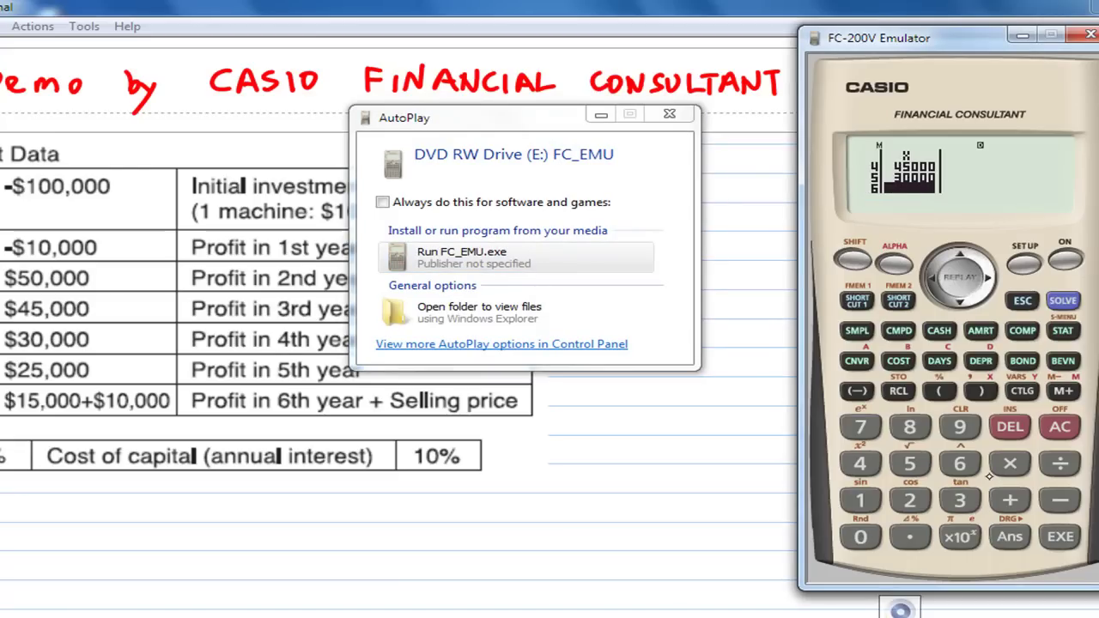
left_click(669, 113)
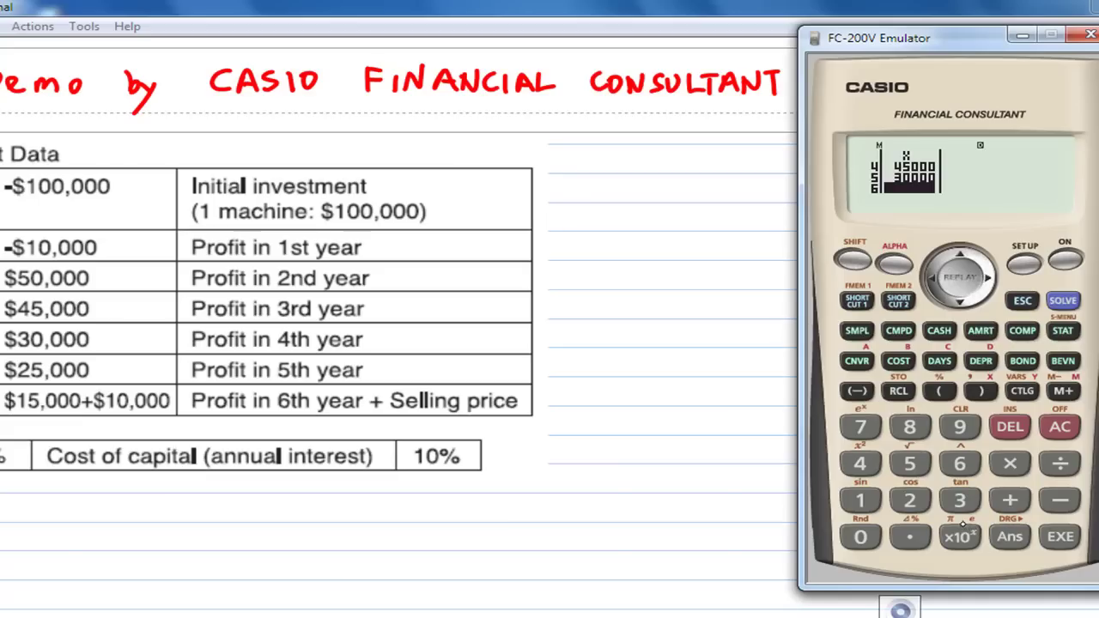
- Enter 25000 as the fifth-year cash flow
left_click(909, 501)
left_click(910, 465)
left_click(864, 540)
left_click(861, 540)
left_click(862, 538)
left_click(1062, 537)
- Enter 15000+10000 (profit plus selling price) as the sixth-year cash flow
left_click(861, 501)
left_click(909, 465)
left_click(860, 538)
left_click(860, 538)
left_click(860, 539)
left_click(1010, 501)
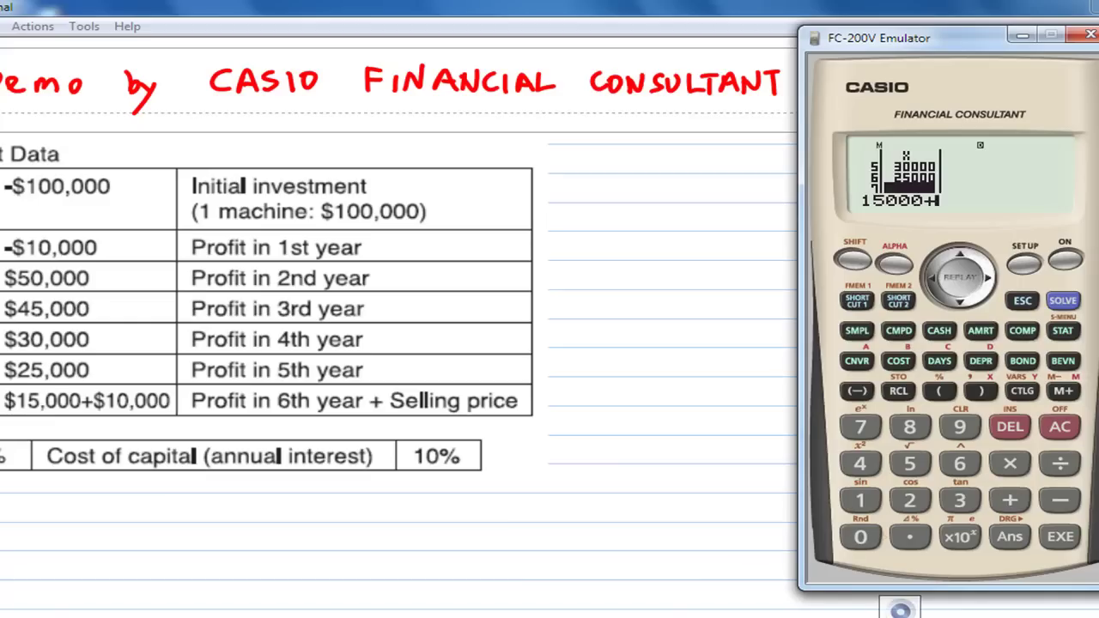
left_click(860, 501)
left_click(860, 538)
left_click(859, 538)
left_click(859, 538)
left_click(860, 539)
left_click(1061, 537)
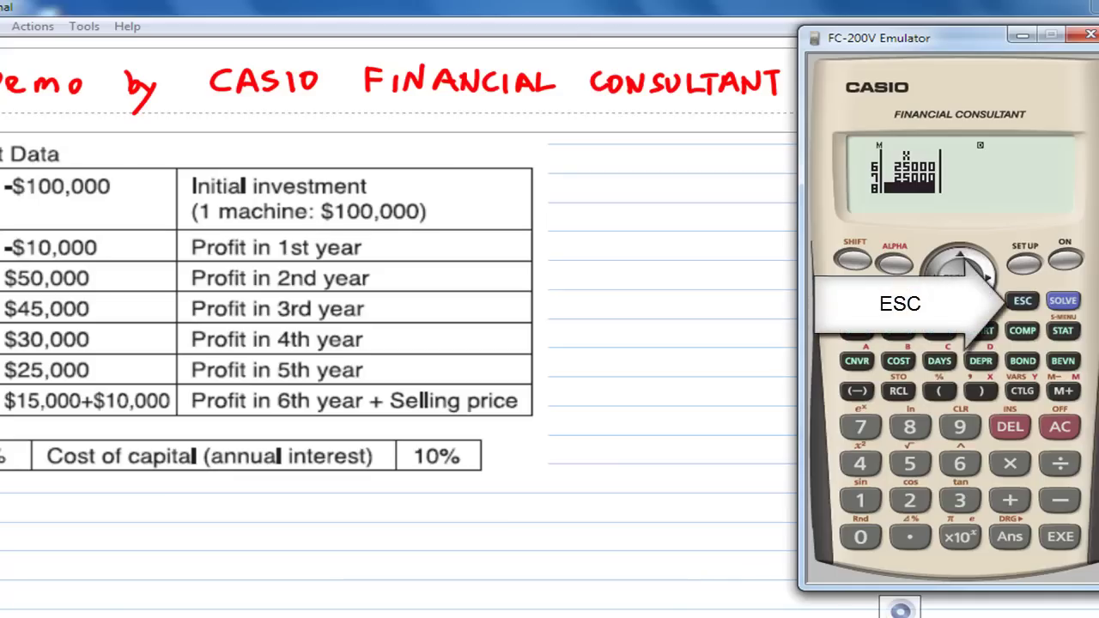
- Return to the Cash Flow menu and solve NPV, giving 16165.85599
left_click(1024, 300)
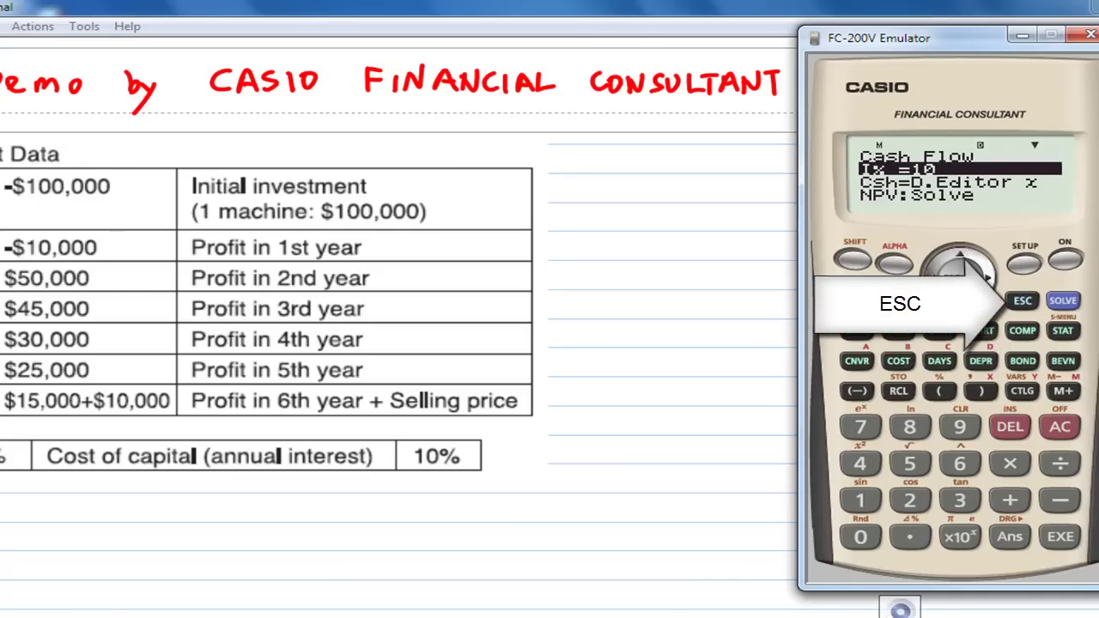
left_click(958, 300)
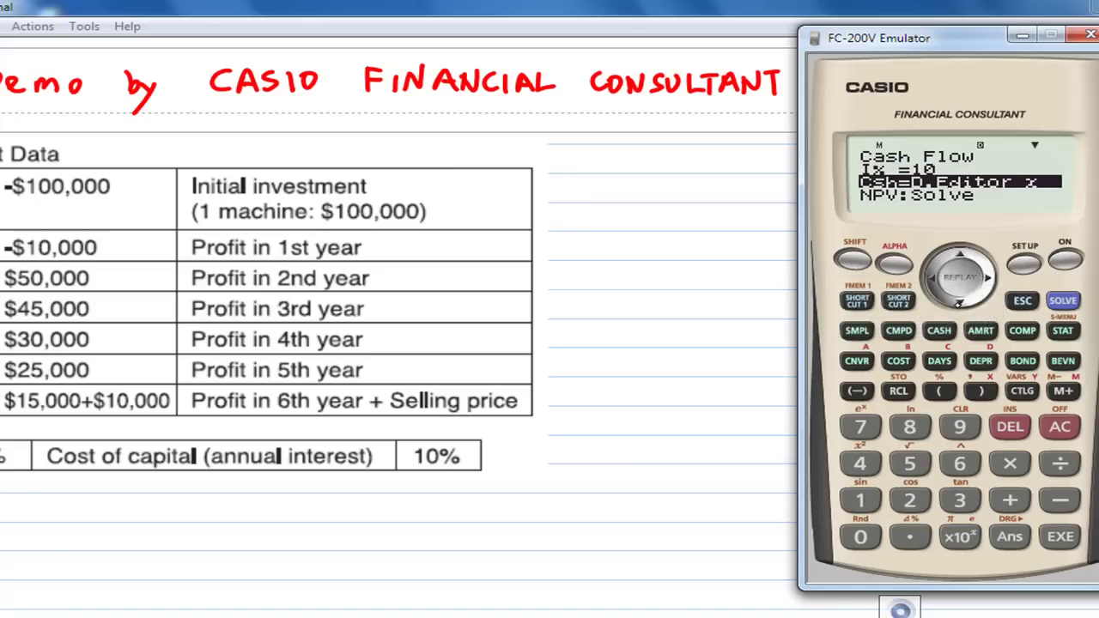
left_click(958, 300)
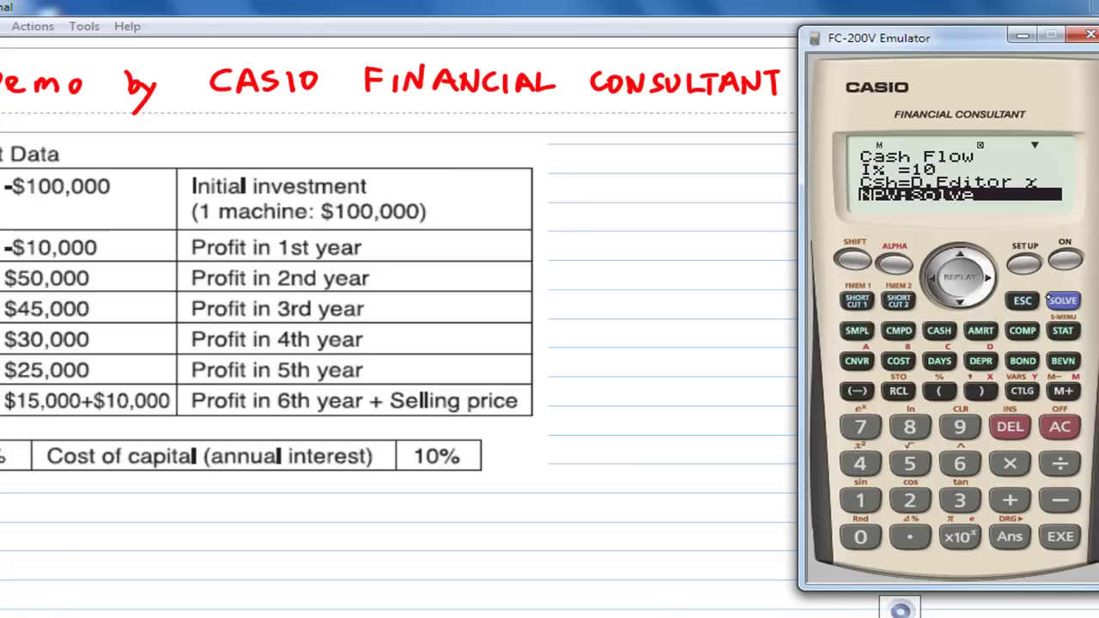
left_click(1063, 300)
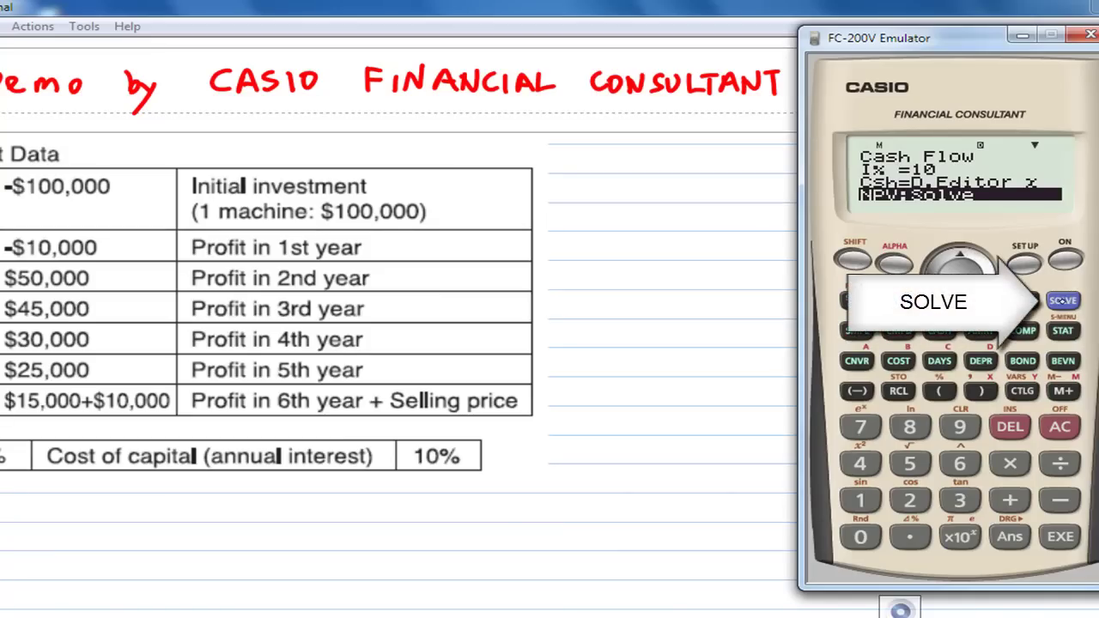